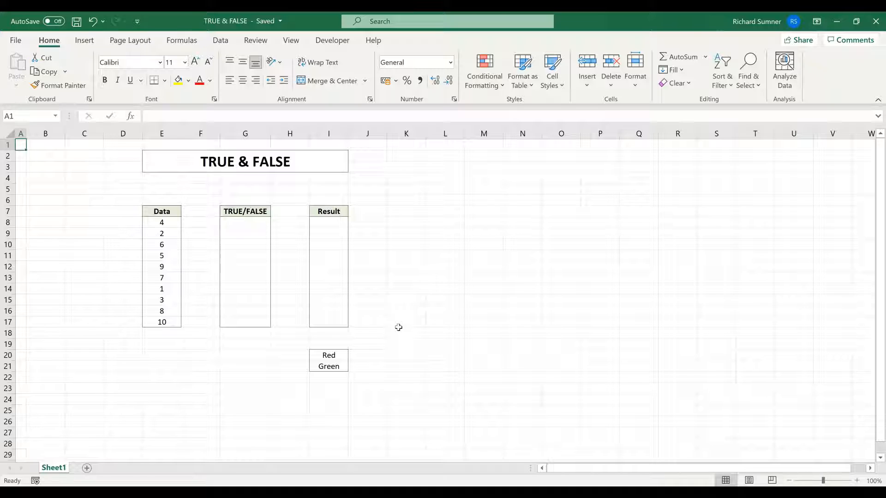
# Enter the test =E8>=5 in G8.
pyautogui.click(247, 224)
pyautogui.write('=')
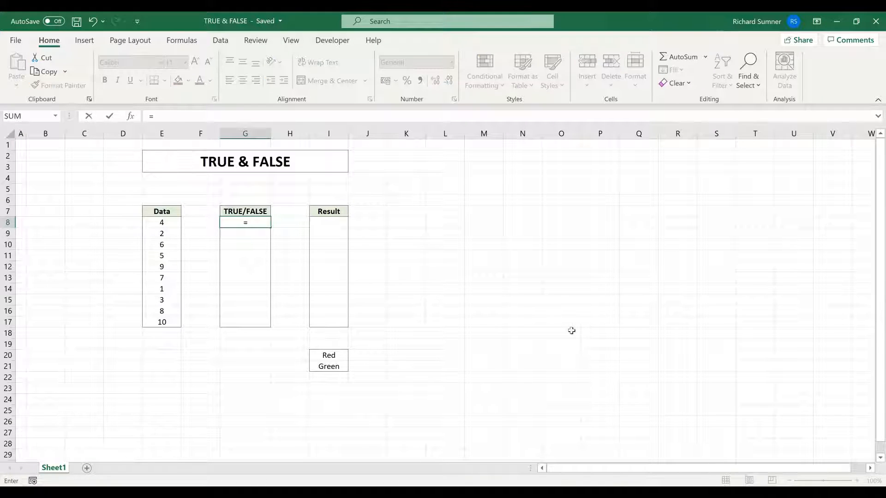
pyautogui.click(163, 225)
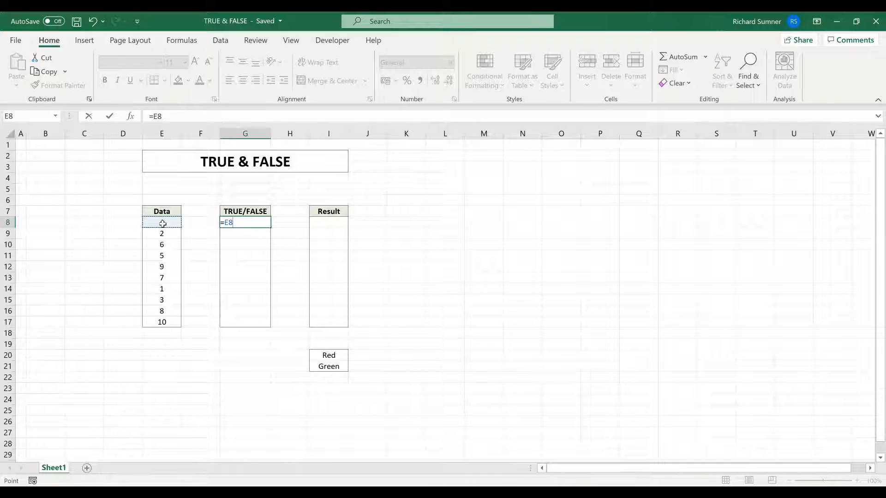
pyautogui.write('>=5')
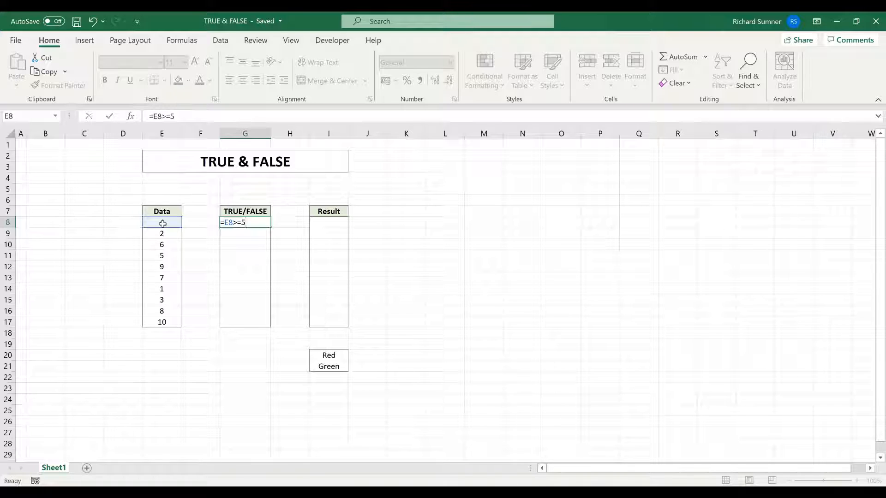
pyautogui.press('Return')
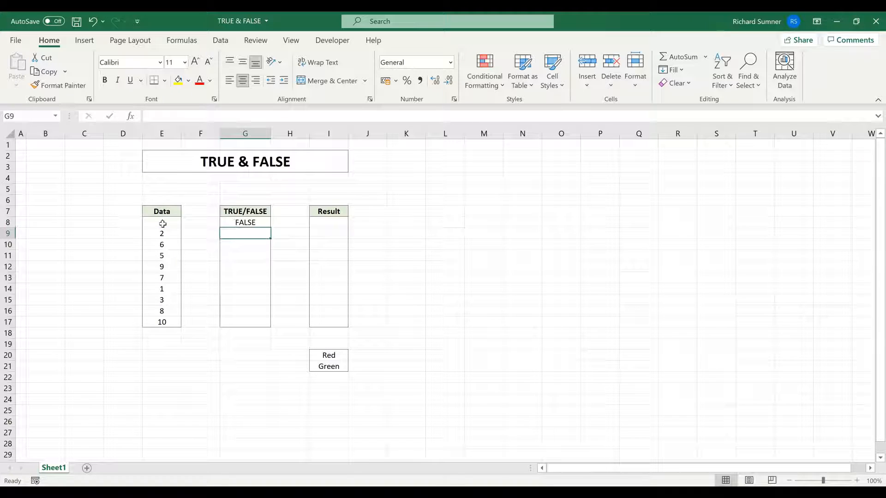
# Copy G8's formula and paste it as formulas into G9:G17.
pyautogui.rightClick(268, 223)
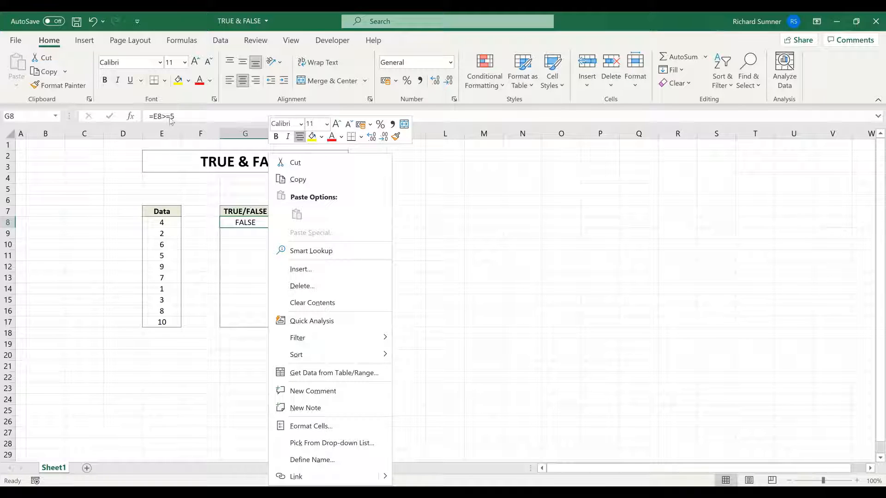
pyautogui.click(297, 179)
pyautogui.moveTo(240, 233); pyautogui.dragTo(240, 322)
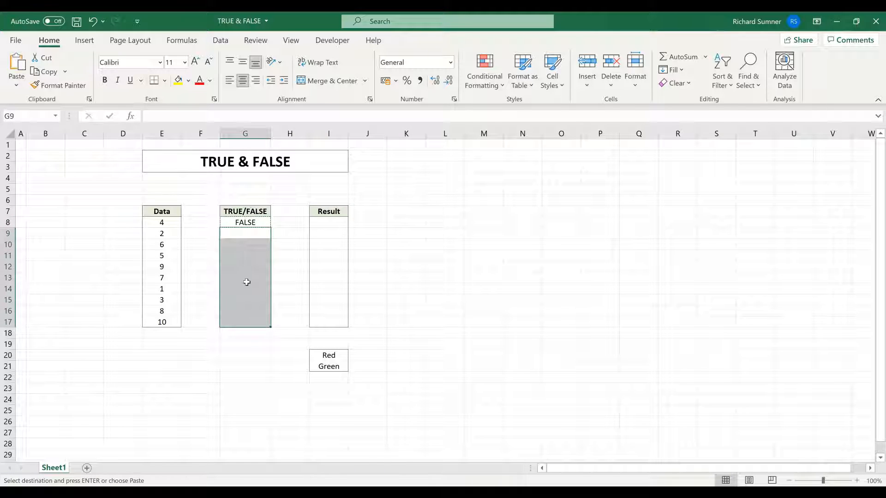
pyautogui.rightClick(246, 282)
pyautogui.click(309, 214)
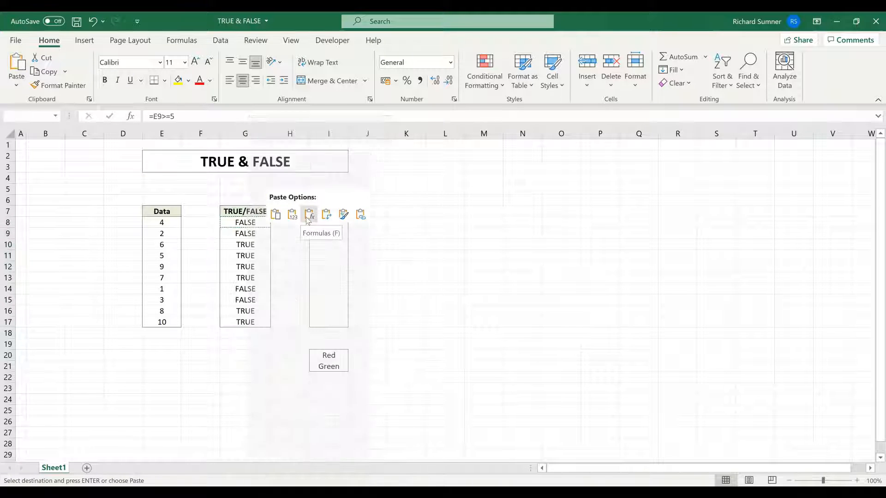
pyautogui.click(445, 246)
# Check the copied >=5 formulas in G8 through G17, then cancel the copy marquee.
pyautogui.click(258, 223)
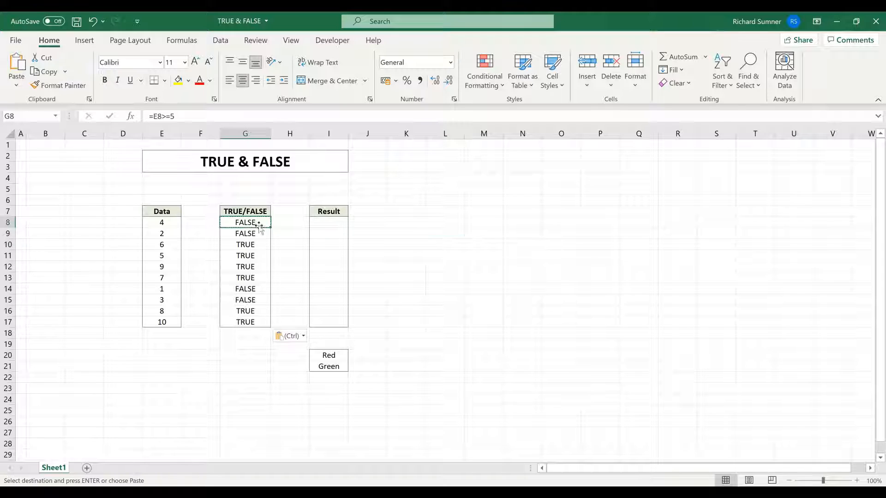
pyautogui.click(259, 232)
pyautogui.click(258, 243)
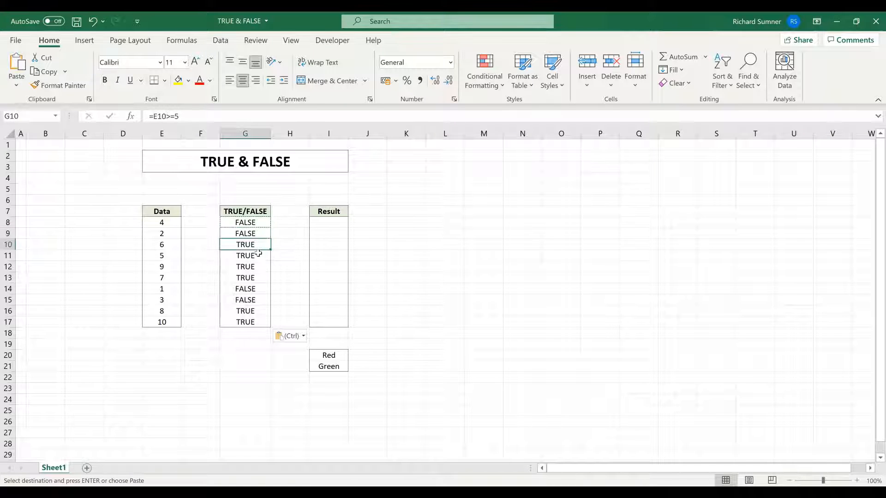
pyautogui.click(259, 255)
pyautogui.click(259, 266)
pyautogui.click(258, 277)
pyautogui.click(258, 289)
pyautogui.click(259, 300)
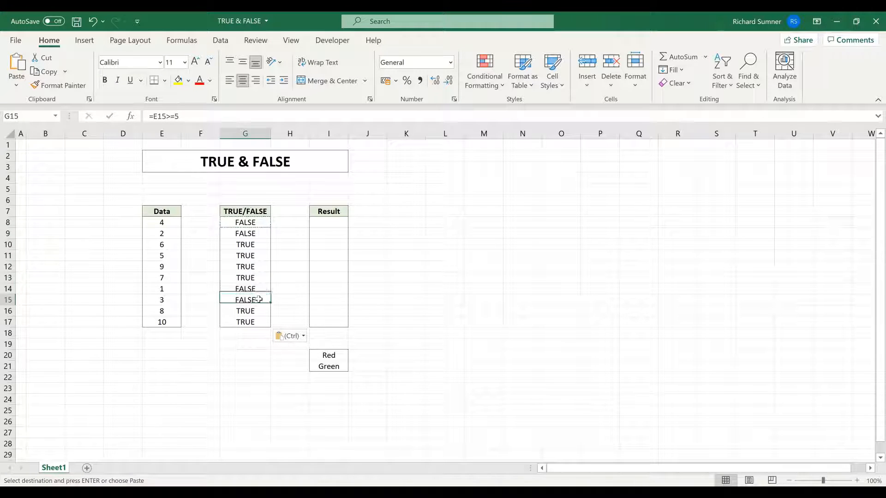
pyautogui.click(258, 310)
pyautogui.click(259, 322)
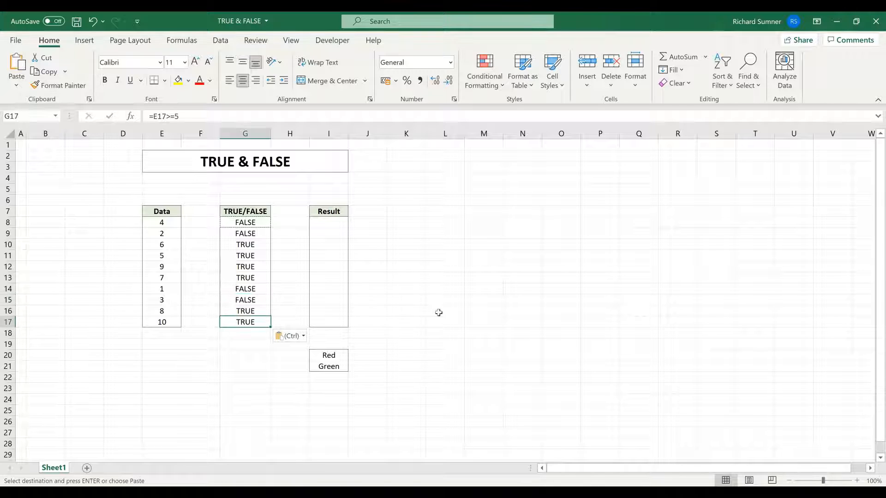
pyautogui.click(439, 313)
pyautogui.press('Escape')
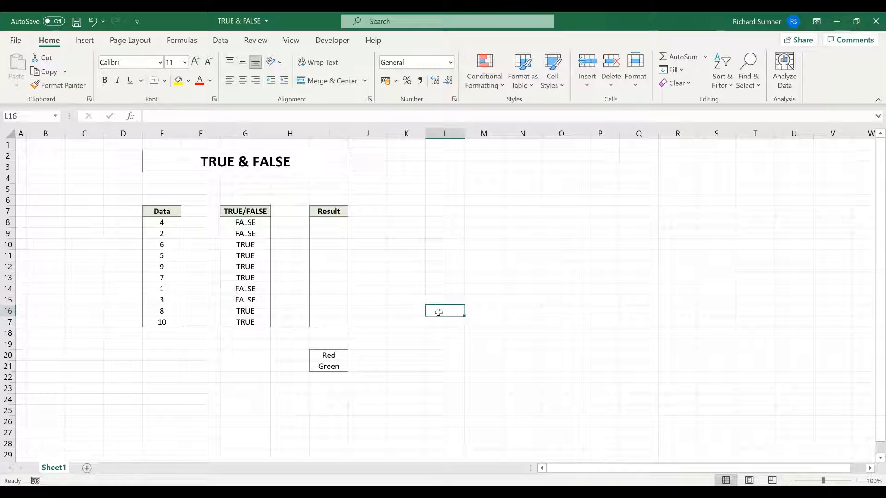
# Review G8's =E8>=5 formula and select all of it in the formula bar.
pyautogui.click(264, 223)
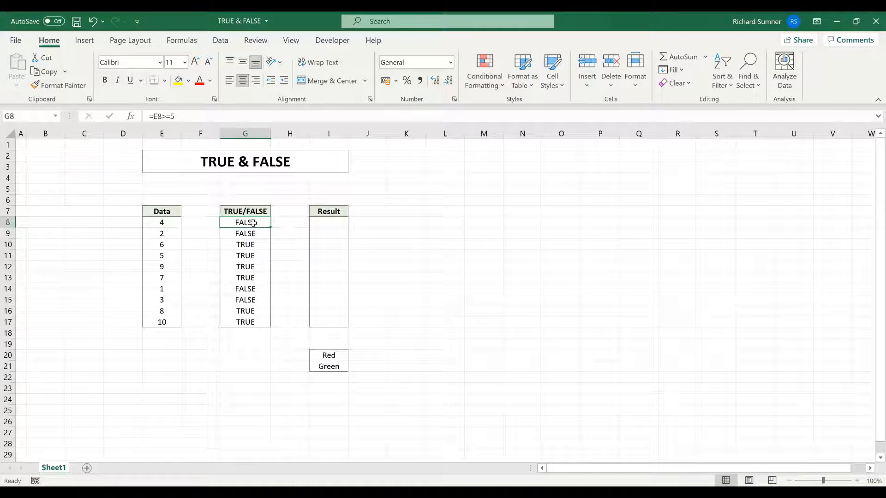
pyautogui.moveTo(253, 225); pyautogui.dragTo(251, 320)
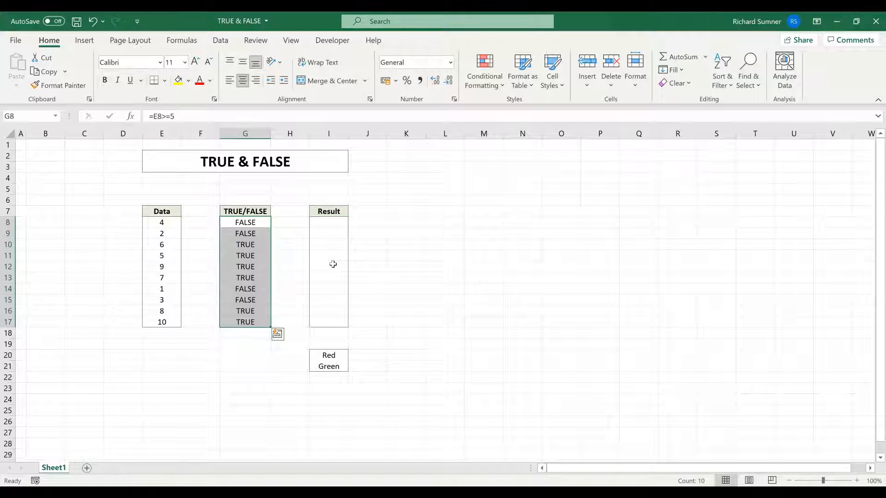
pyautogui.click(250, 225)
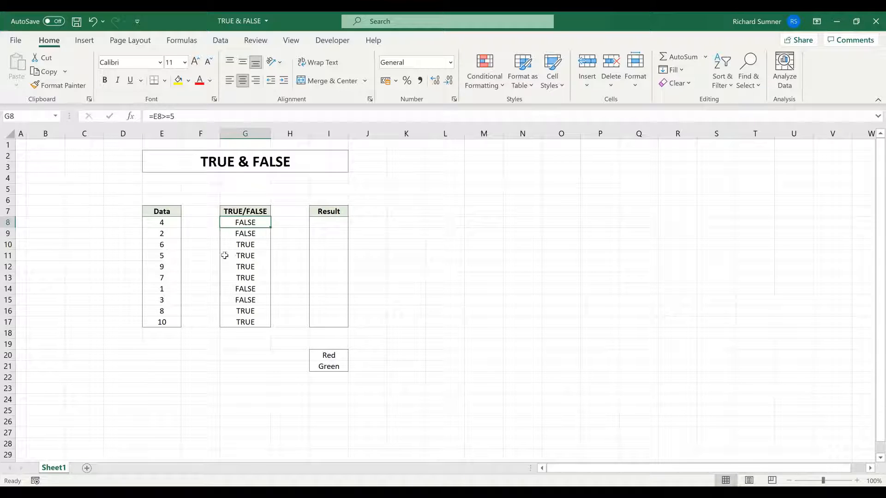
pyautogui.moveTo(189, 116); pyautogui.dragTo(119, 116)
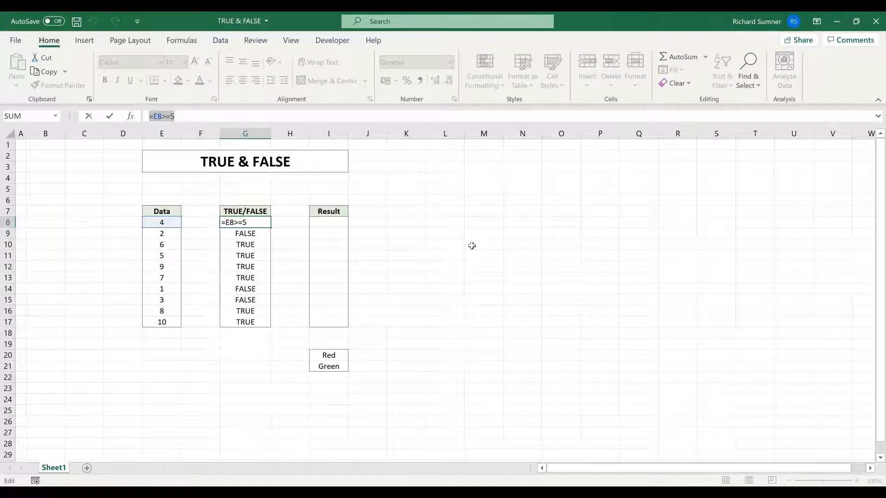
# Replace G8's formula with =IF(E8>=5, TRUE, FALSE).
pyautogui.write('=')
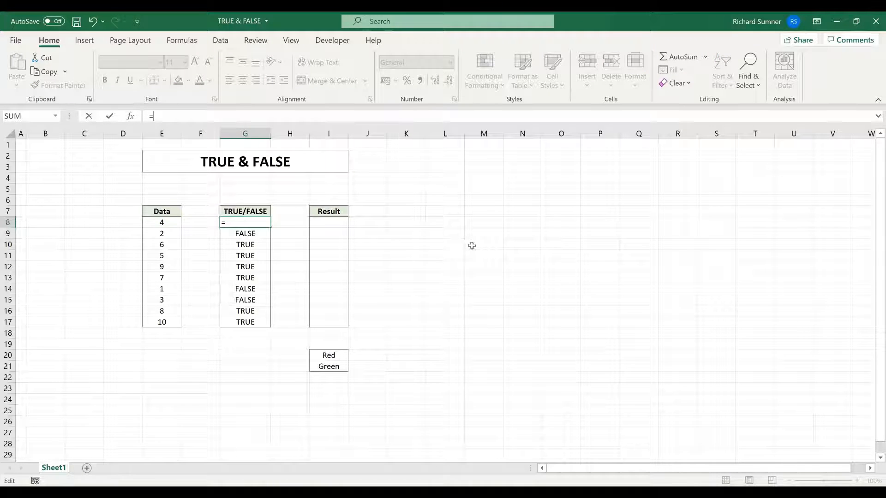
pyautogui.write('IF(')
pyautogui.click(155, 224)
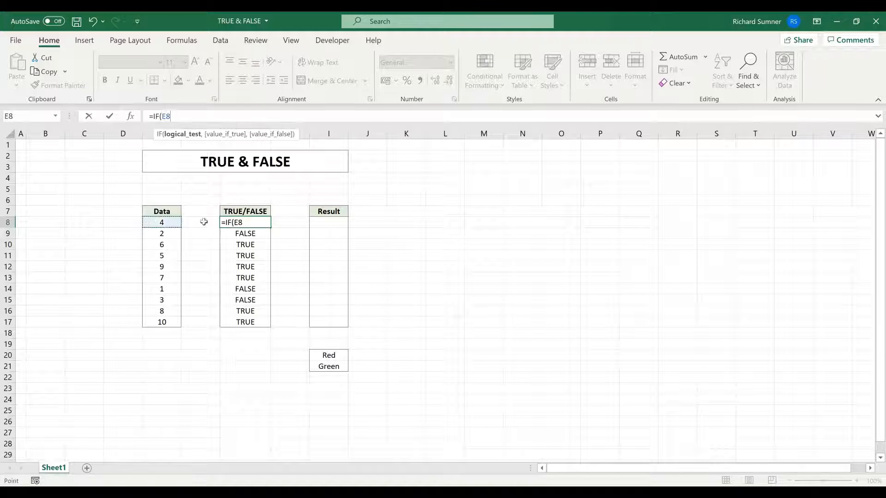
pyautogui.write('>=5,')
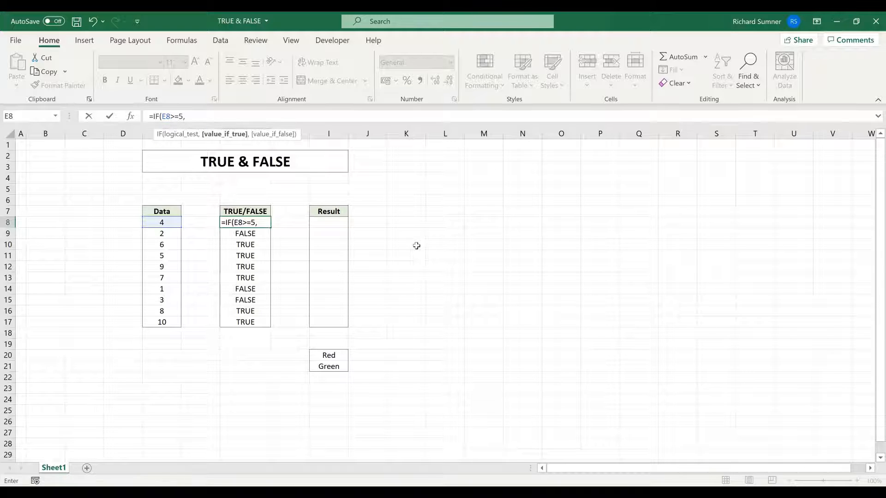
pyautogui.write(' TRUE')
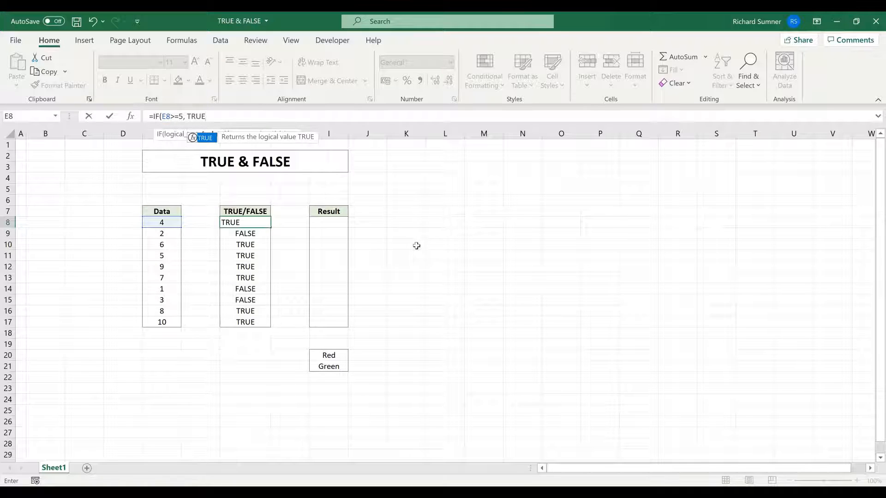
pyautogui.write(', ')
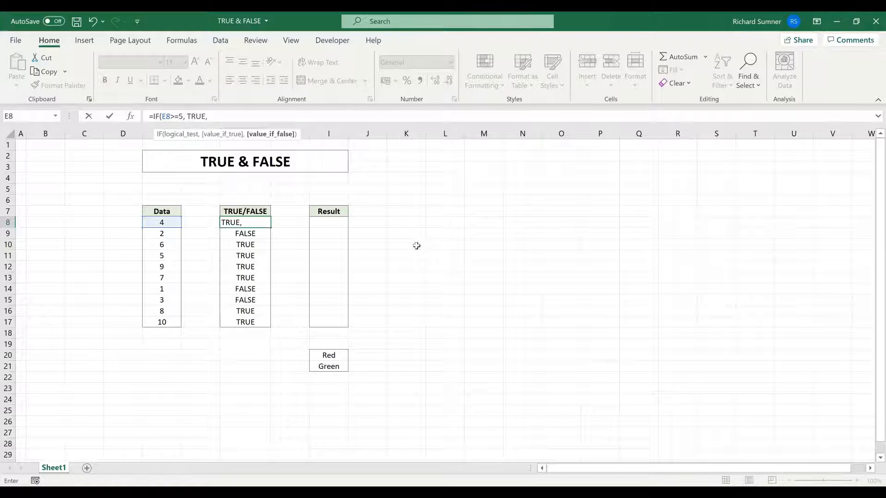
pyautogui.write('FALSE')
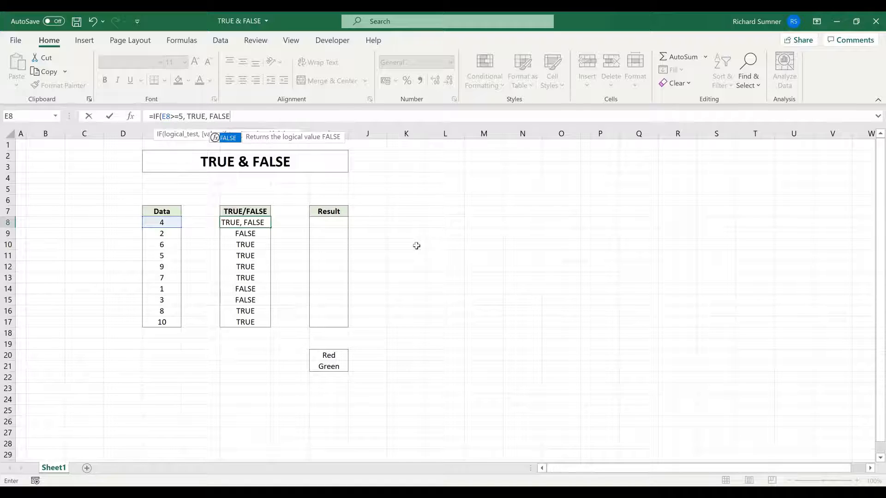
pyautogui.press('Return')
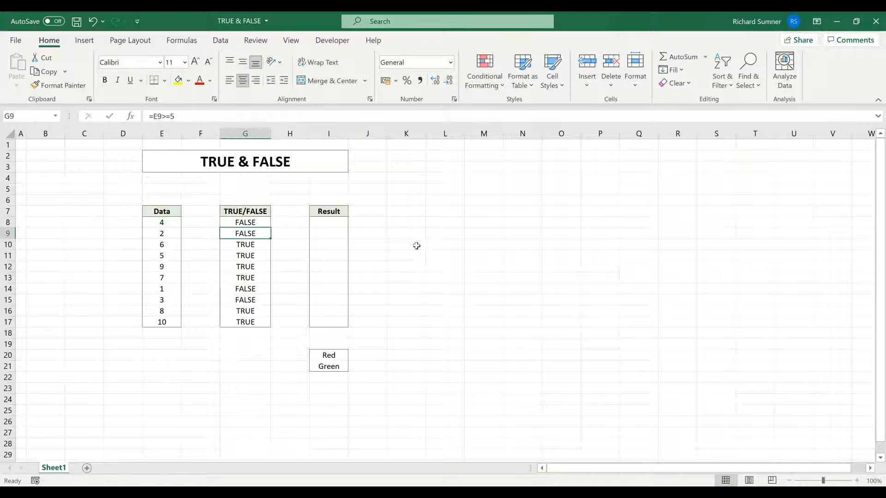
# Paste G8's IF formula into G9:G17 and clear the copy marquee.
pyautogui.rightClick(257, 222)
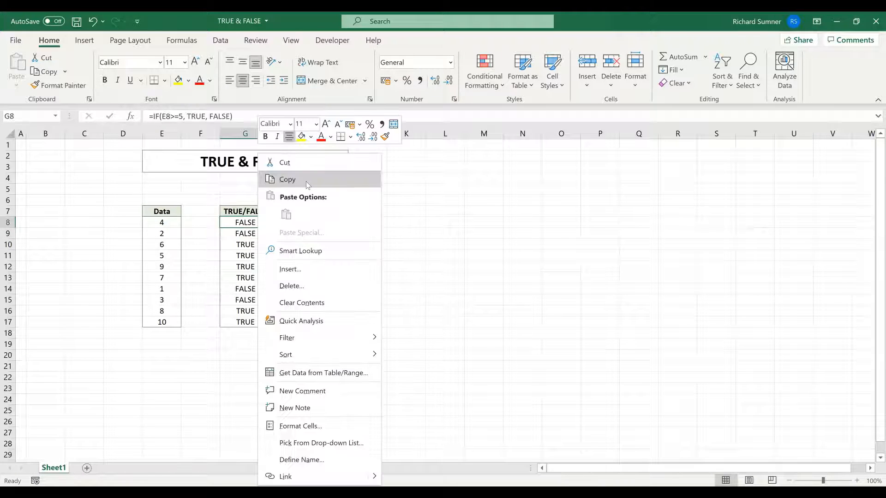
pyautogui.click(286, 178)
pyautogui.moveTo(236, 233); pyautogui.dragTo(234, 322)
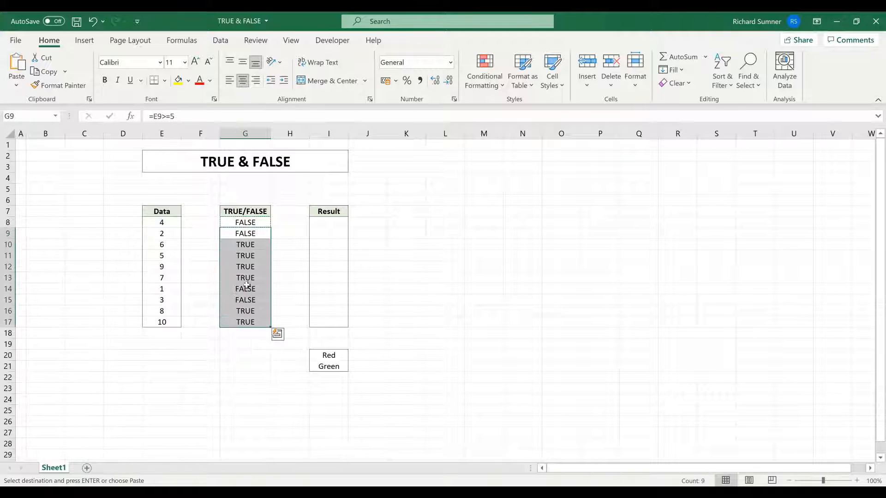
pyautogui.rightClick(247, 282)
pyautogui.click(309, 215)
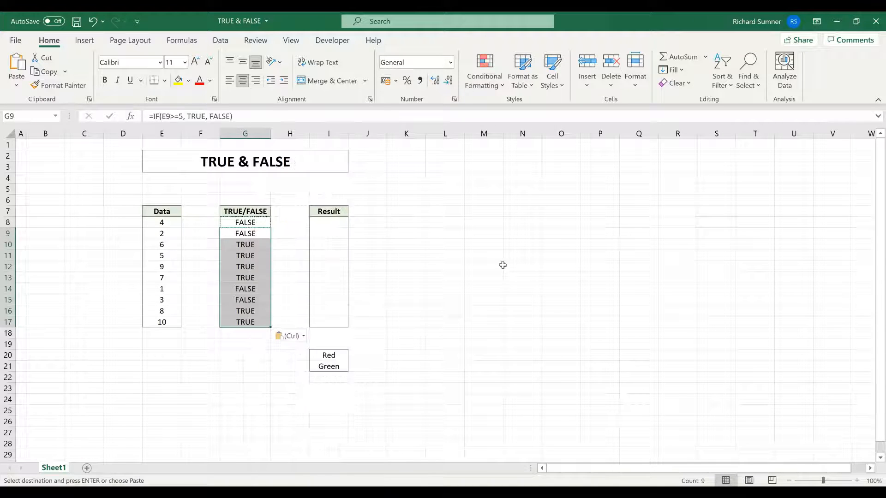
pyautogui.click(499, 264)
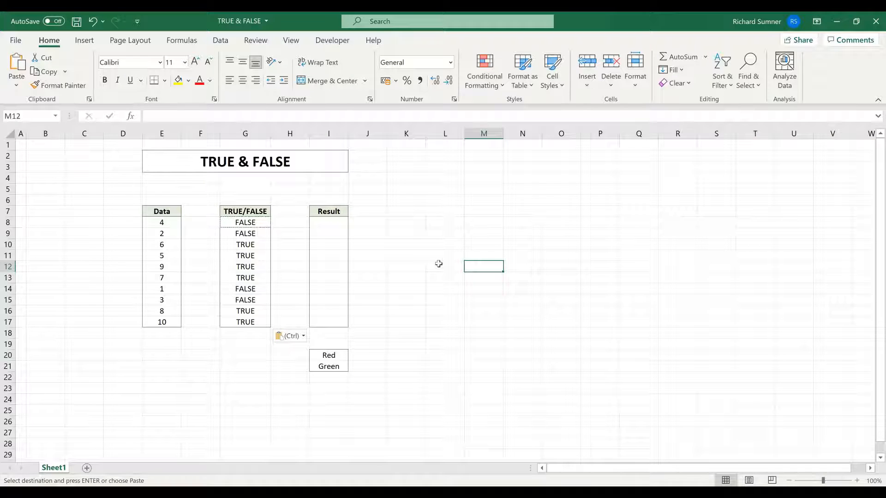
pyautogui.press('Escape')
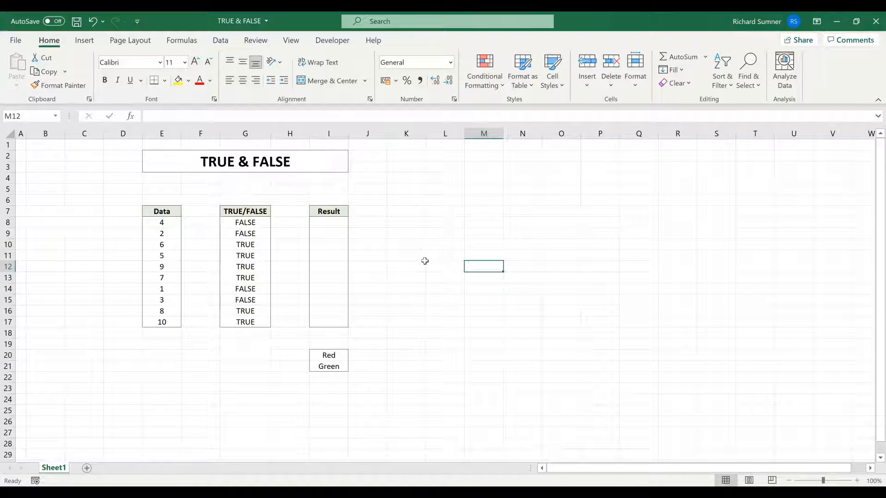
pyautogui.click(337, 230)
pyautogui.click(338, 222)
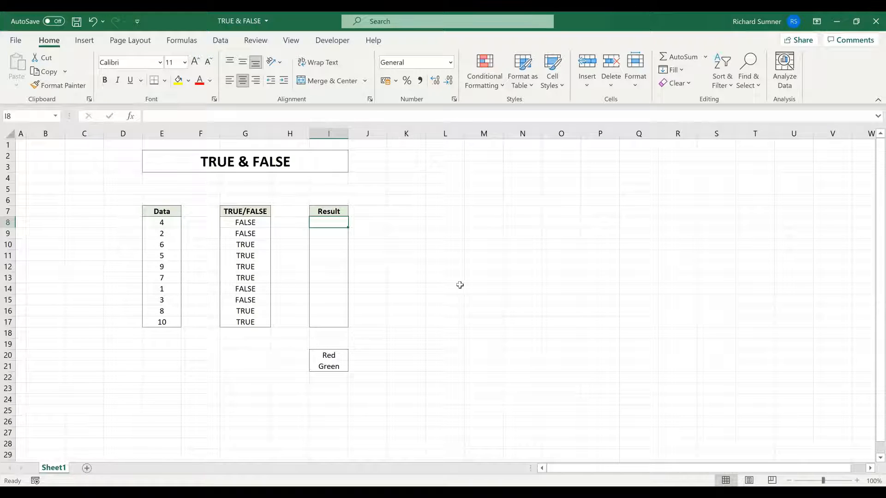
pyautogui.click(259, 223)
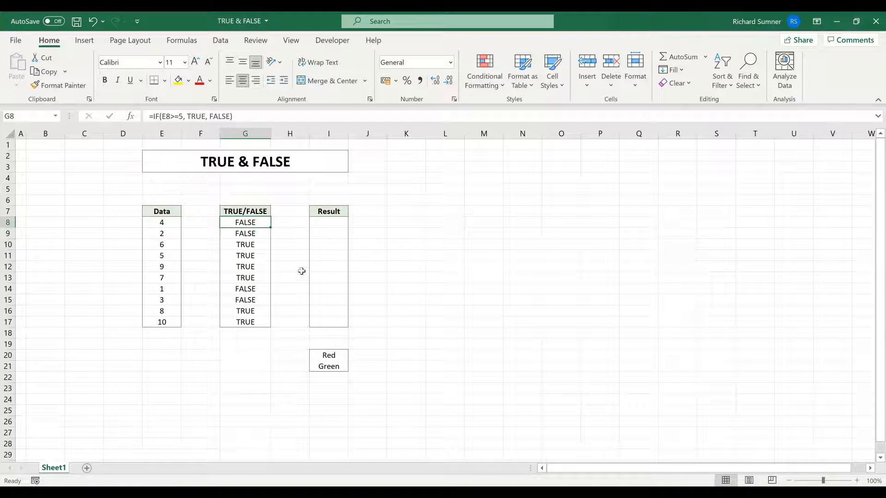
pyautogui.click(329, 224)
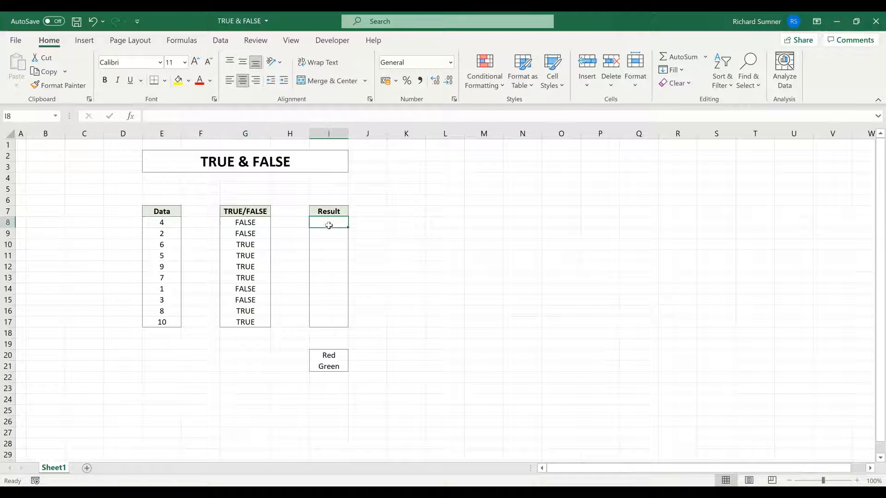
pyautogui.click(256, 222)
pyautogui.write('=')
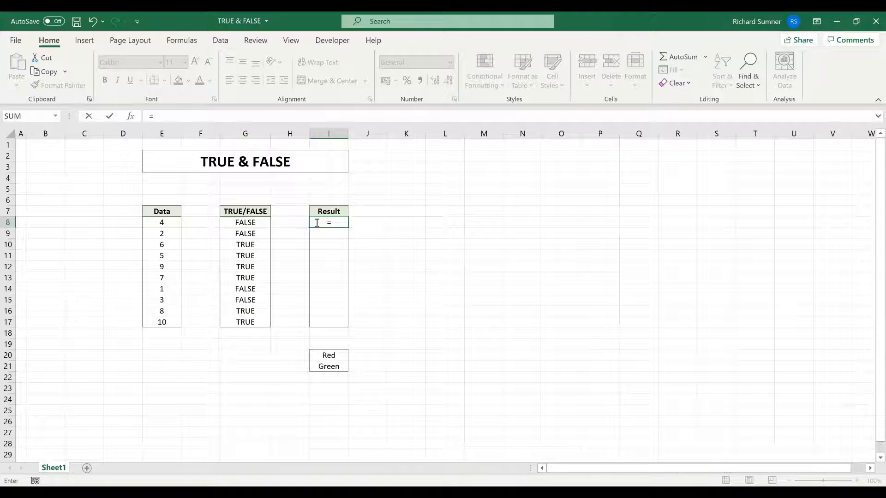
pyautogui.write('IF(')
# Enter =IF(G8=FALSE, $I$20, IF(G8=TRUE, $I$21, "")) in I8 so it displays Red.
pyautogui.click(256, 222)
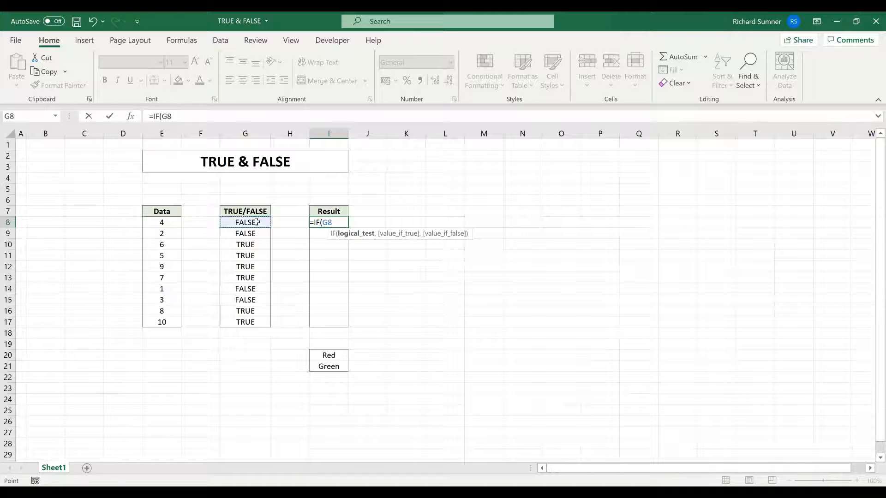
pyautogui.write('=')
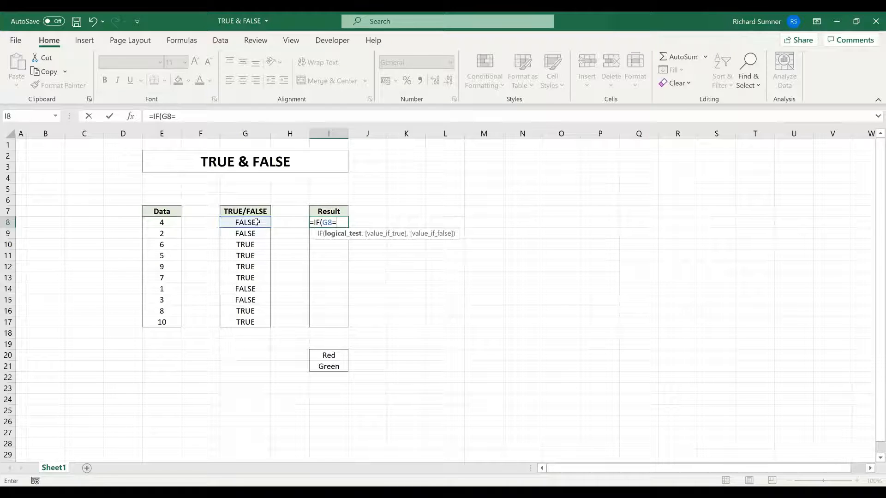
pyautogui.write('FALSE')
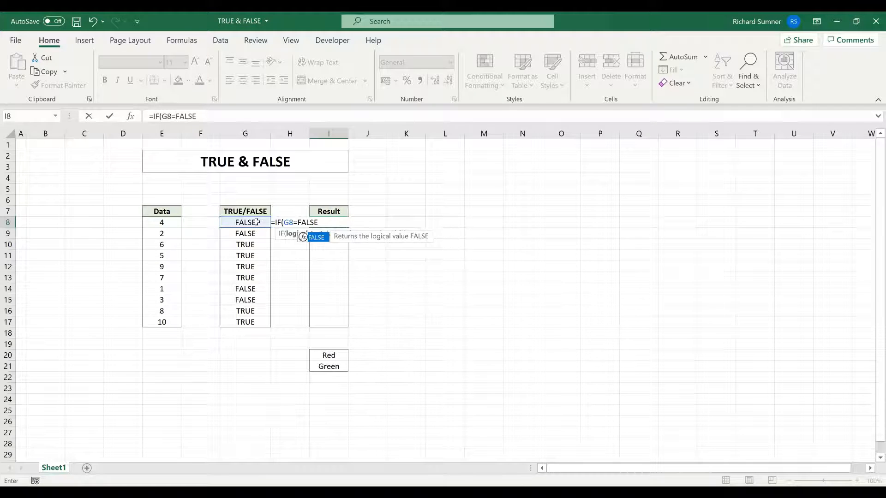
pyautogui.write(',')
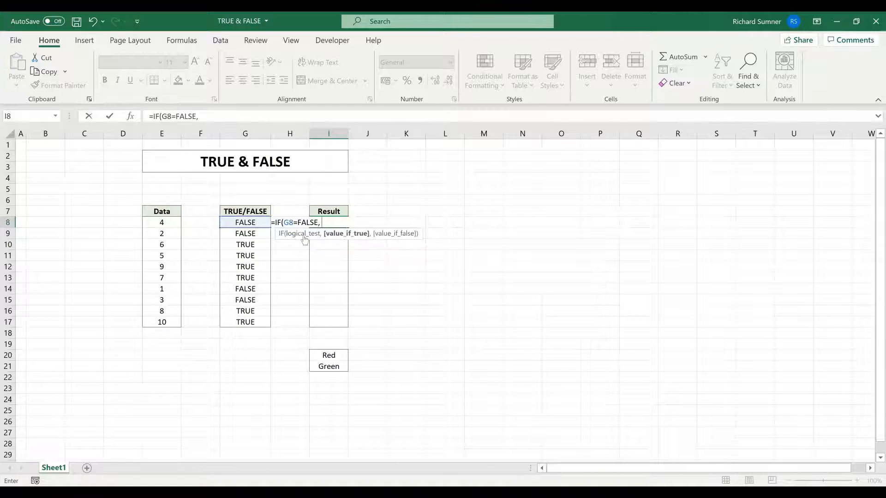
pyautogui.click(333, 355)
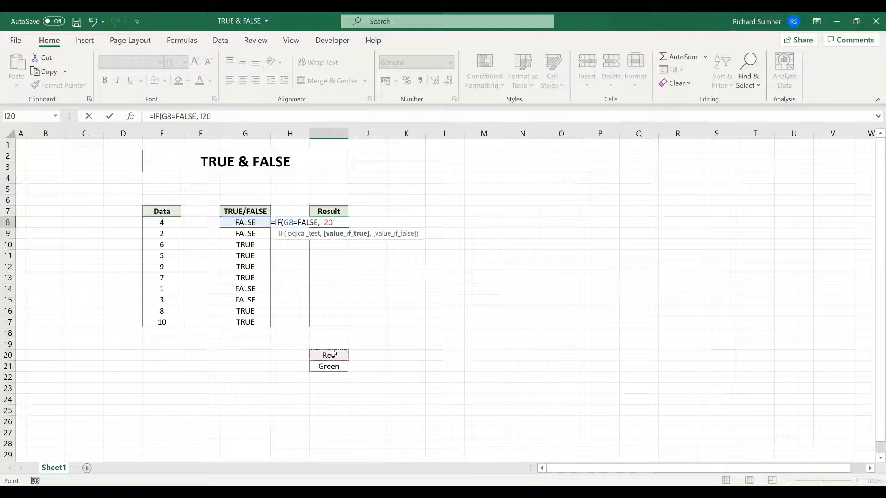
pyautogui.press('F4')
pyautogui.write(', IF(')
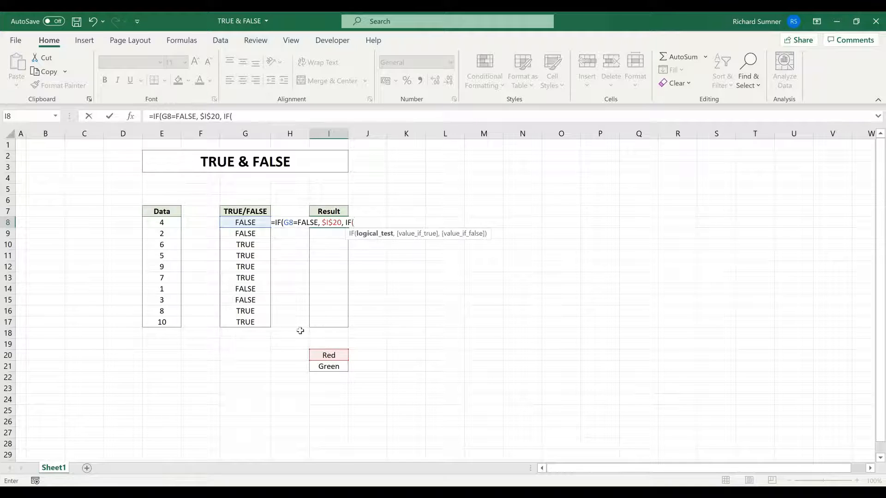
pyautogui.click(242, 223)
pyautogui.write('=')
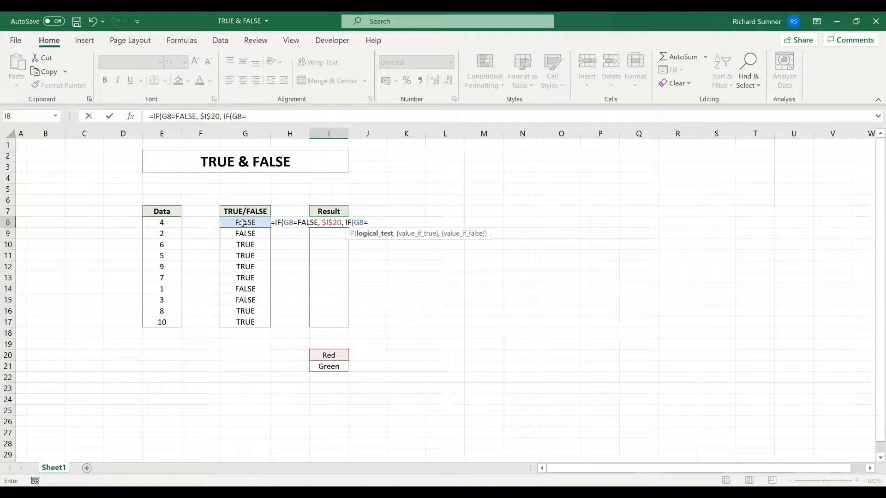
pyautogui.write('TRUE,')
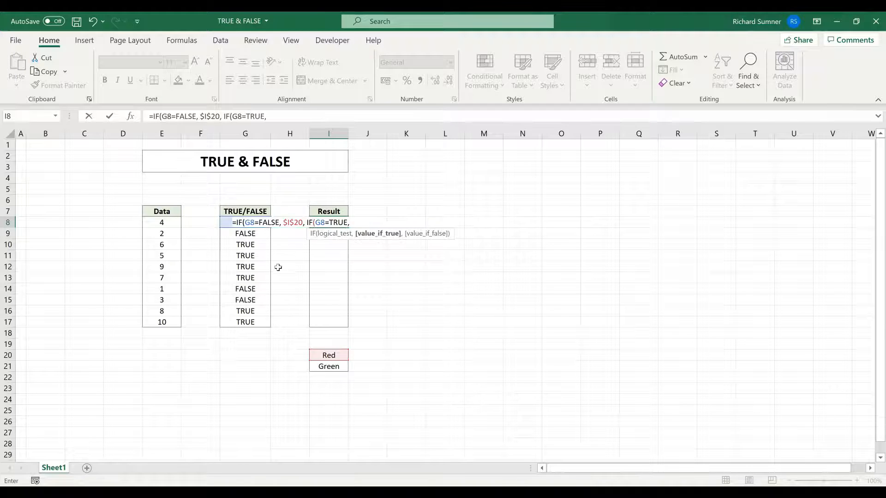
pyautogui.click(328, 367)
pyautogui.press('F4')
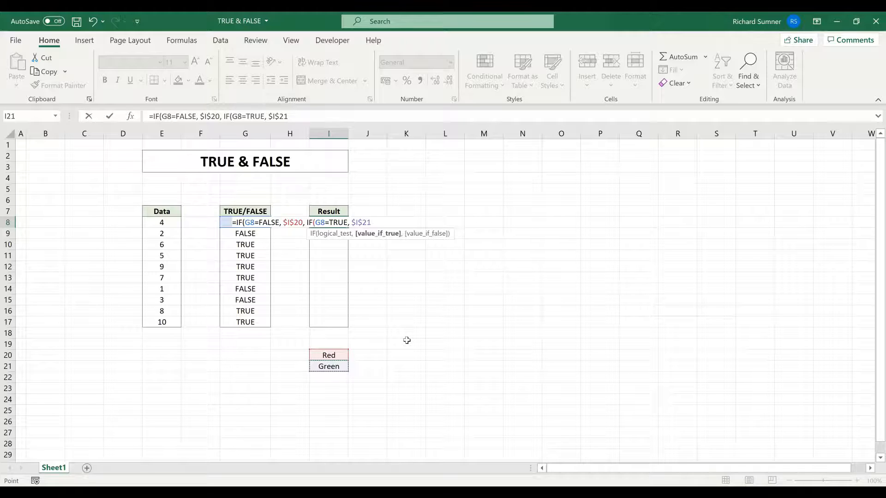
pyautogui.write(',')
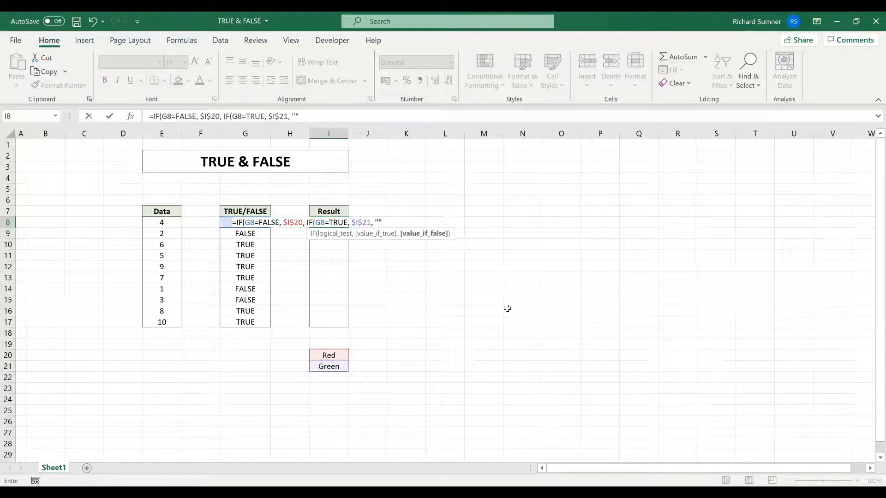
pyautogui.write('))')
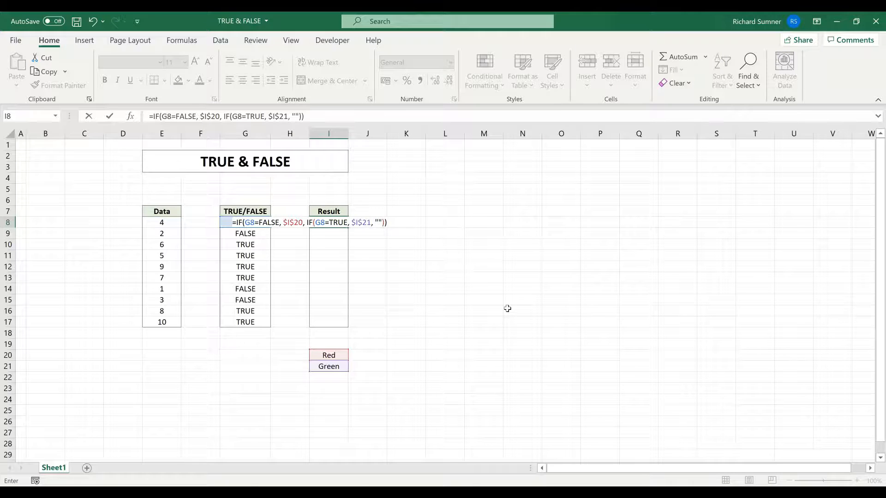
pyautogui.press('Return')
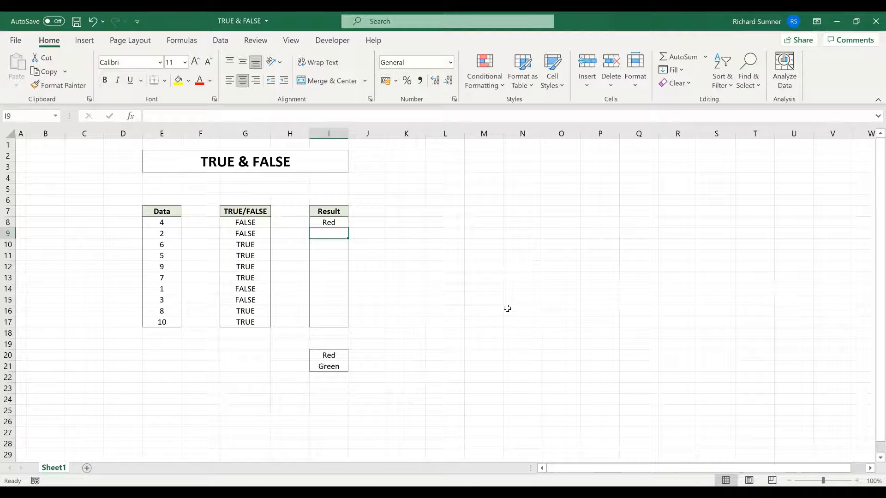
# Paste I8's nested IF into I9:I17, review the formulas, and clear the copy marquee.
pyautogui.rightClick(339, 222)
pyautogui.click(399, 182)
pyautogui.moveTo(328, 232); pyautogui.dragTo(327, 319)
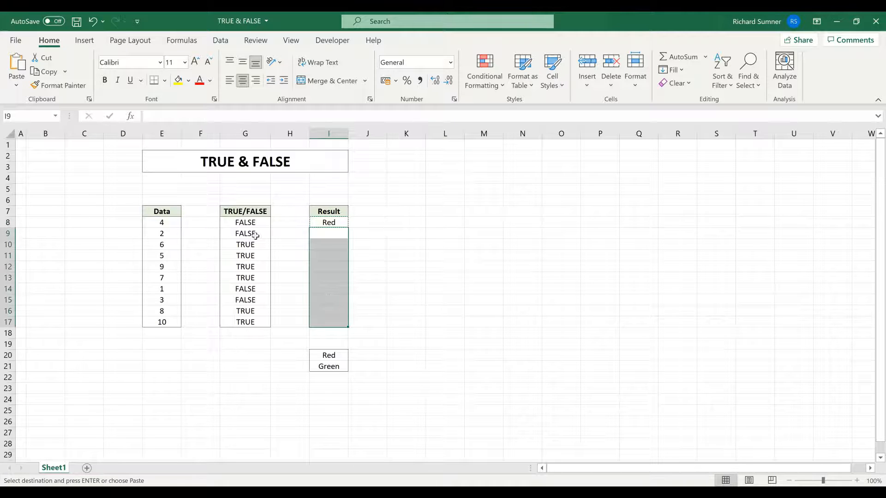
pyautogui.hotkey('ctrl', 'v')
pyautogui.click(154, 222)
pyautogui.click(245, 222)
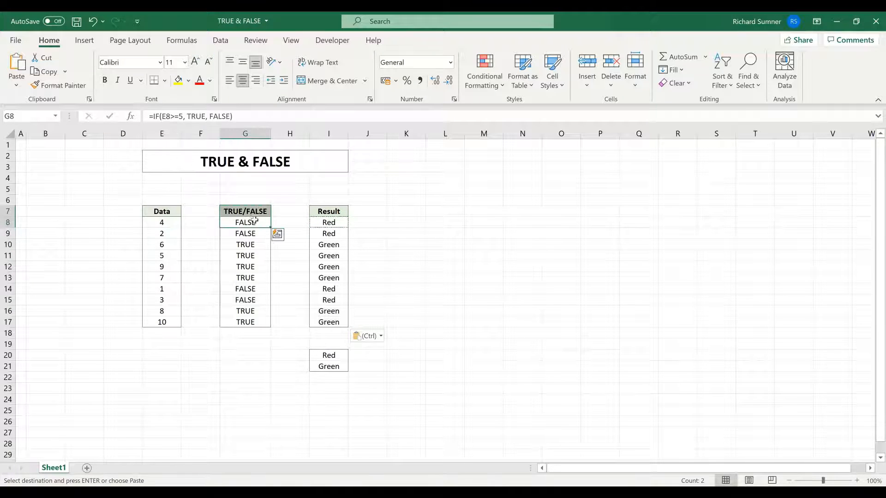
pyautogui.click(330, 223)
pyautogui.click(474, 244)
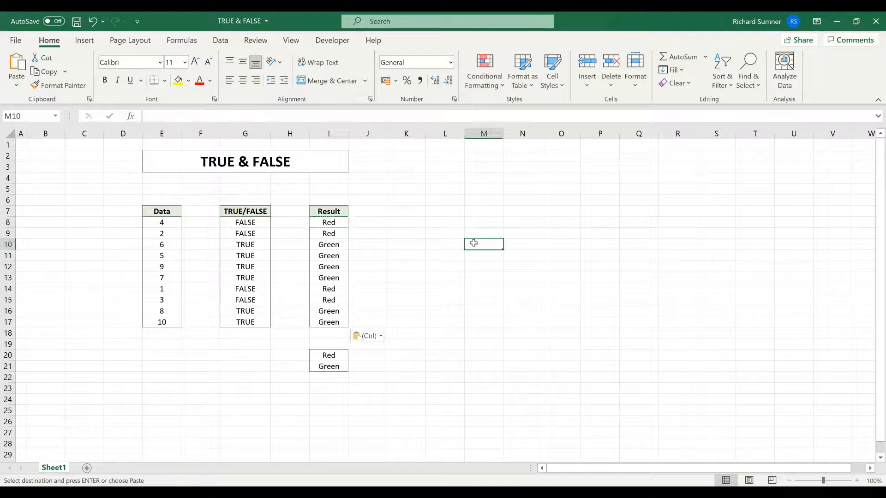
pyautogui.press('Escape')
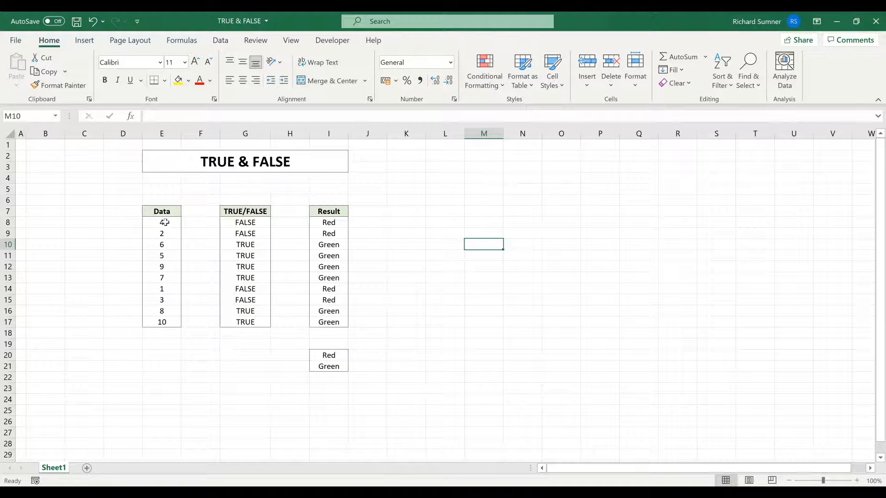
# Start a new formula rule =$I8=$I$20 for the Data cells E8:E17.
pyautogui.moveTo(165, 223); pyautogui.dragTo(162, 323)
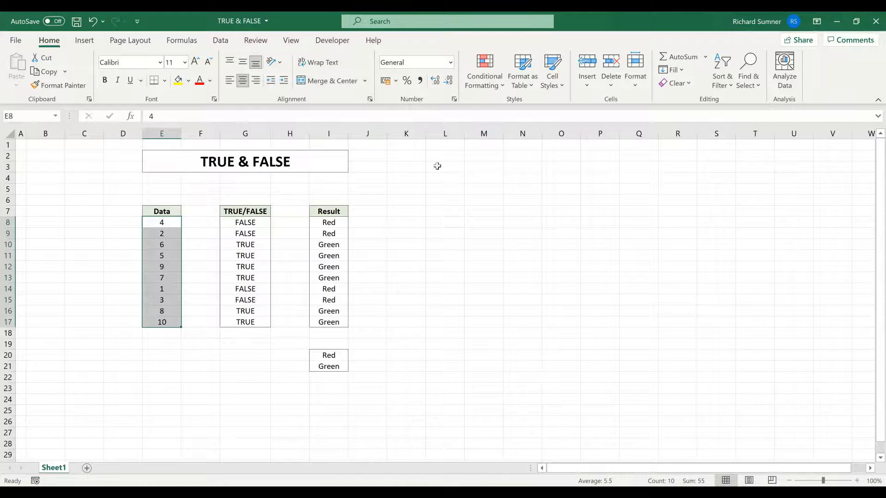
pyautogui.click(479, 85)
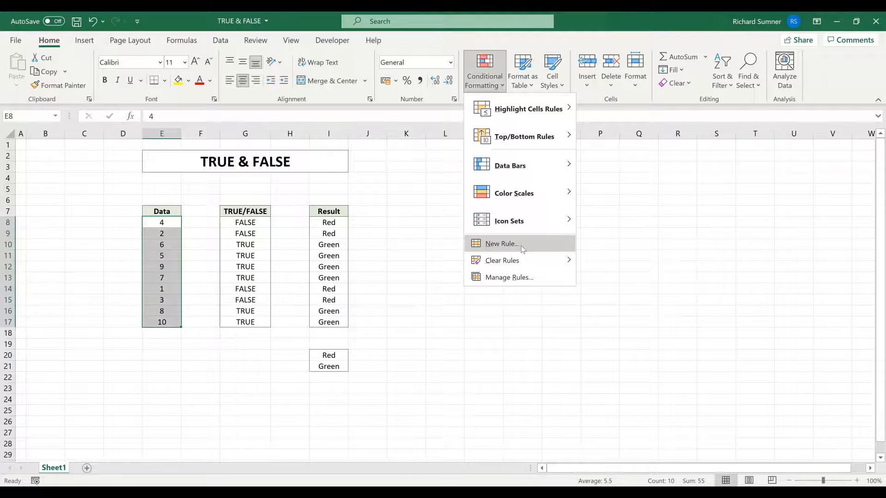
pyautogui.click(523, 249)
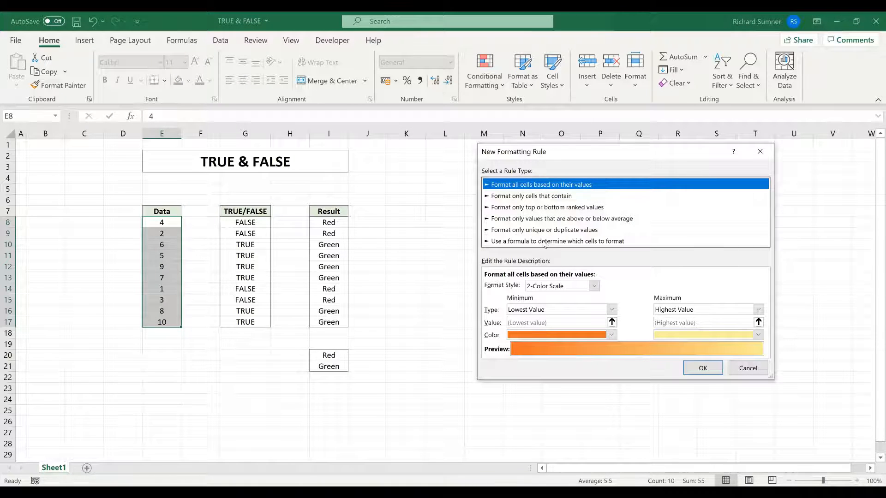
pyautogui.click(544, 243)
pyautogui.click(542, 283)
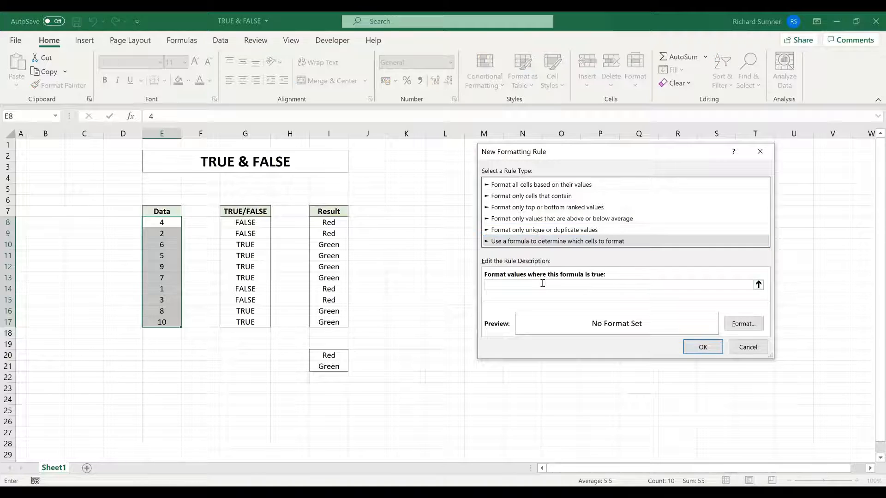
pyautogui.click(338, 223)
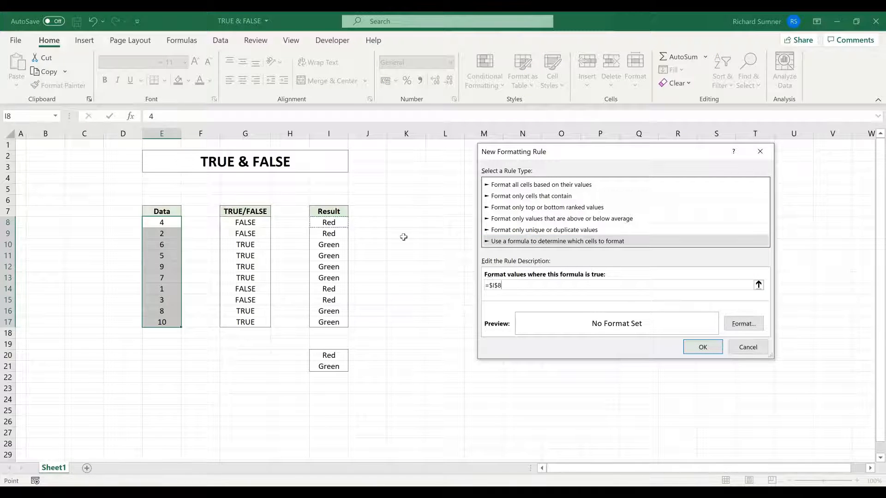
pyautogui.press('F4')
pyautogui.press('F4')
pyautogui.press('F4')
pyautogui.press('F4')
pyautogui.press('F4')
pyautogui.write('=')
pyautogui.click(339, 357)
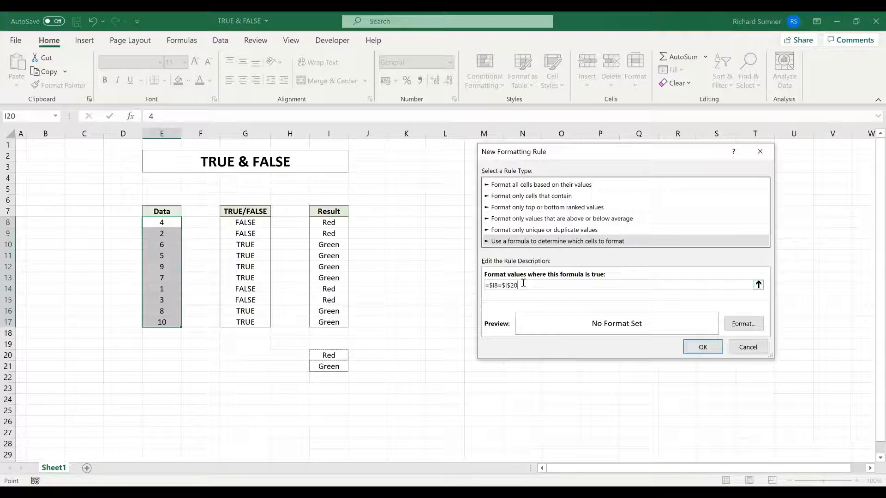
# Format the rule with bold text and bright red fill, and apply it.
pyautogui.click(743, 325)
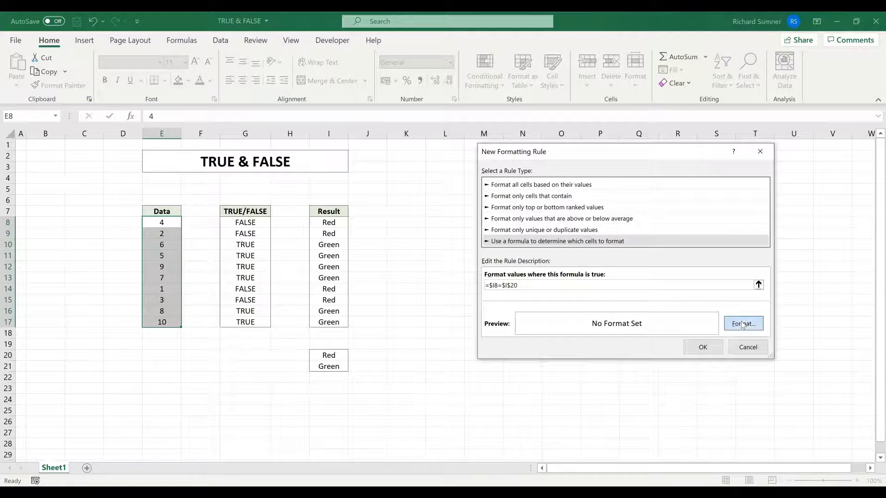
pyautogui.click(365, 238)
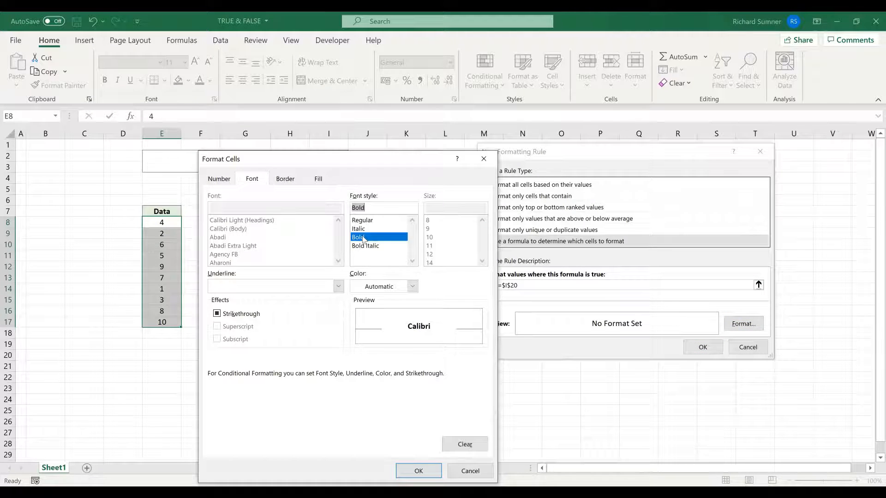
pyautogui.click(377, 286)
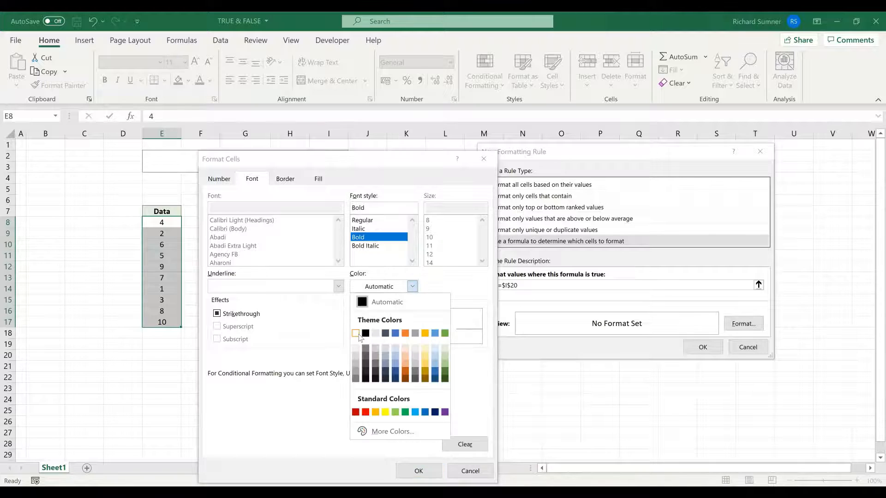
pyautogui.click(285, 179)
pyautogui.click(318, 179)
pyautogui.click(228, 281)
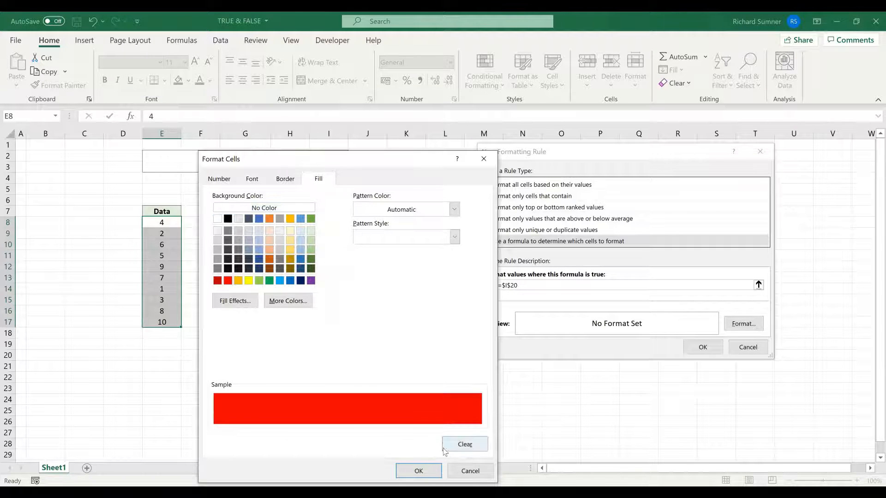
pyautogui.press('Return')
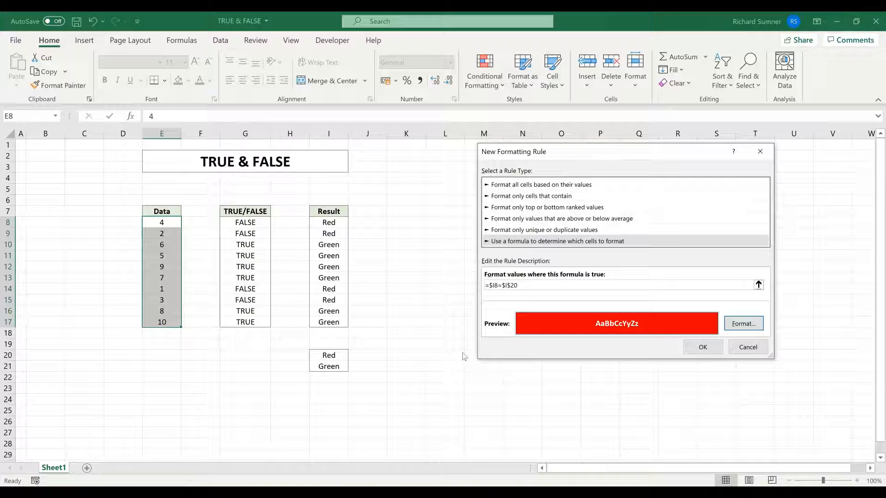
pyautogui.click(702, 348)
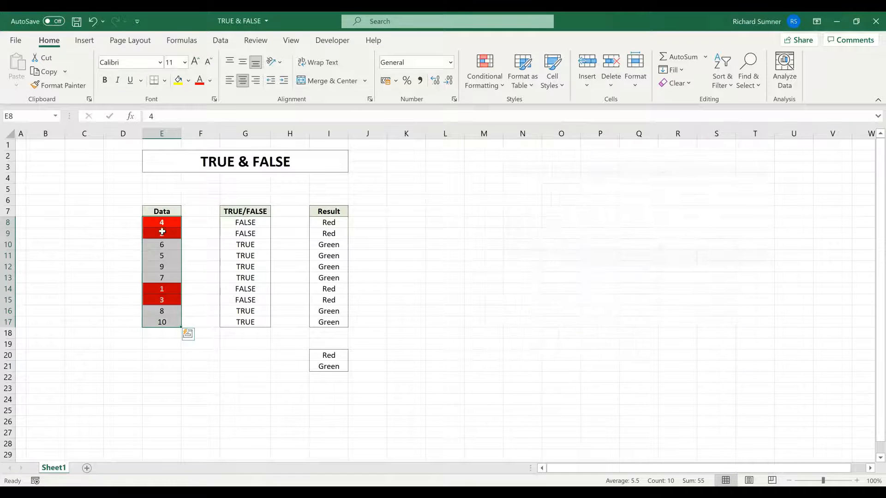
pyautogui.click(330, 223)
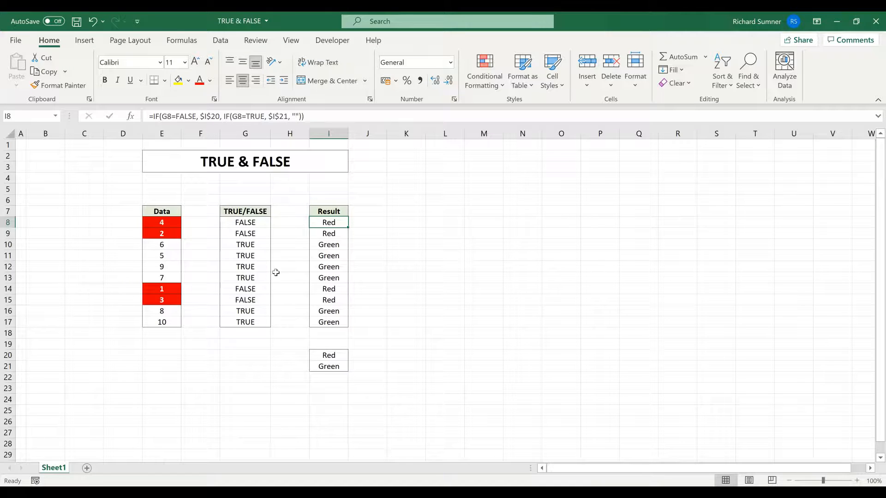
pyautogui.click(172, 227)
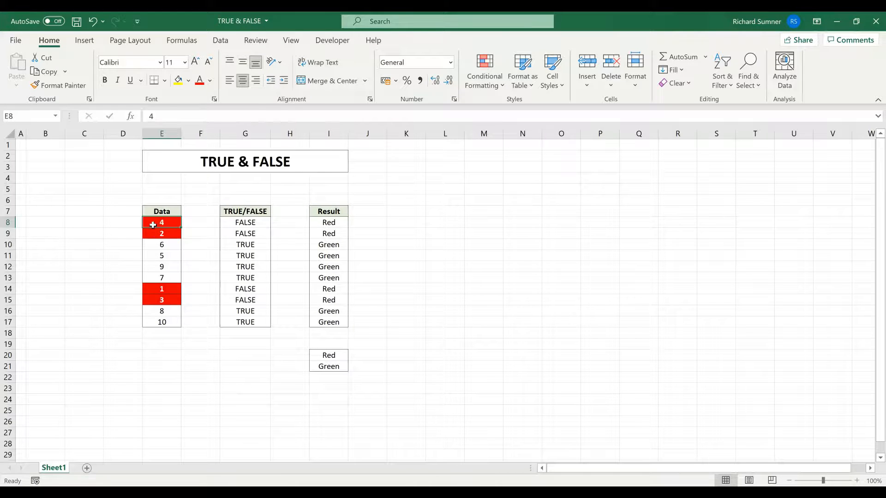
pyautogui.moveTo(152, 225); pyautogui.dragTo(156, 323)
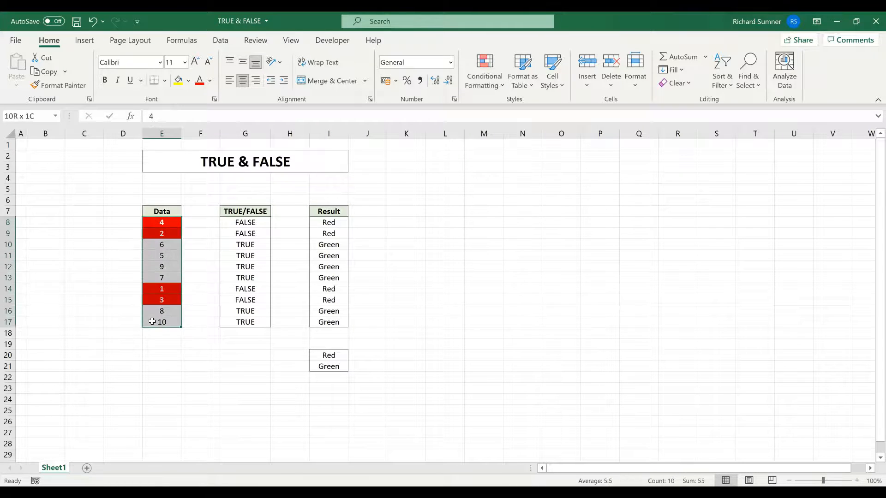
# Start a second formula rule =$I8=$I$21 for the Data cells.
pyautogui.click(486, 87)
pyautogui.click(505, 229)
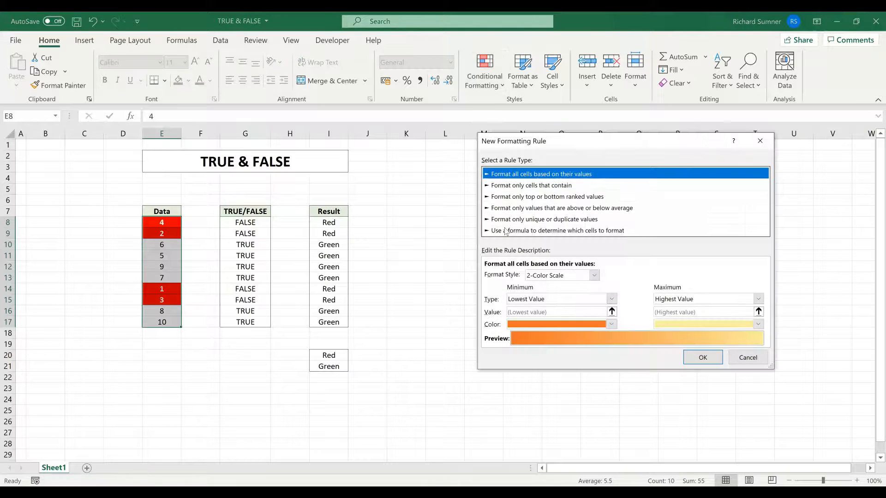
pyautogui.click(505, 230)
pyautogui.click(508, 274)
pyautogui.write('=')
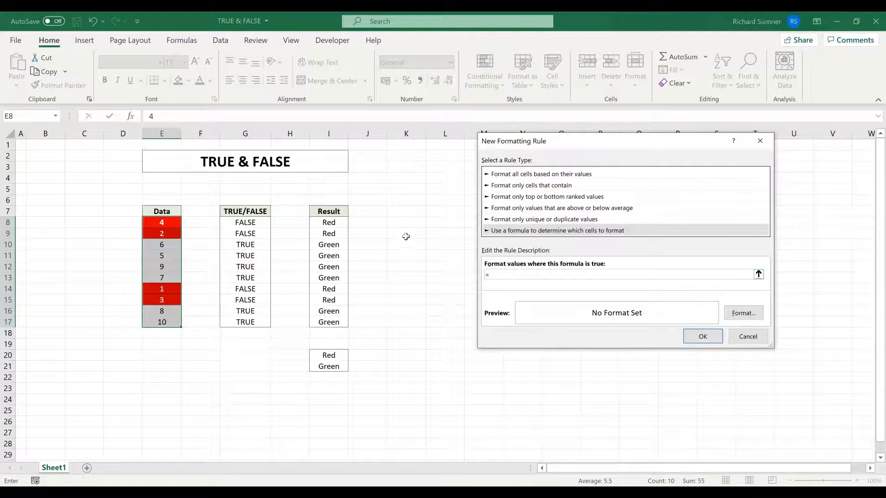
pyautogui.click(337, 223)
pyautogui.press('F4')
pyautogui.press('F4')
pyautogui.press('F4')
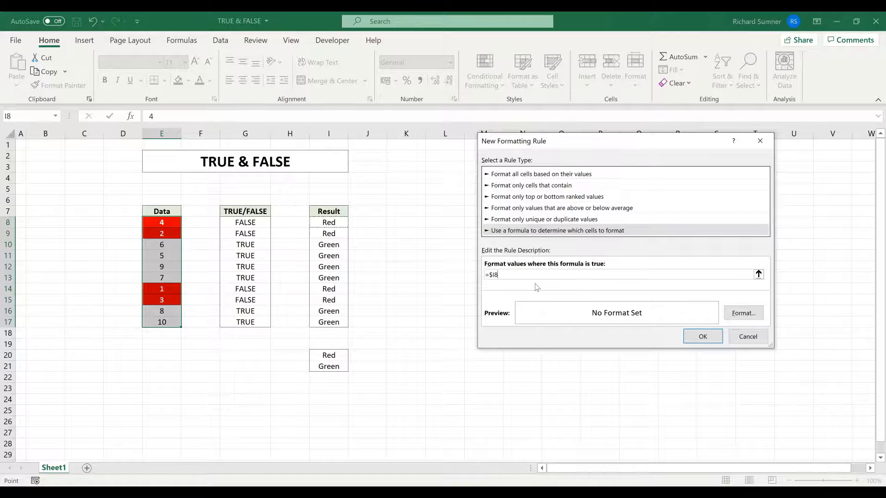
pyautogui.write('=')
pyautogui.click(329, 366)
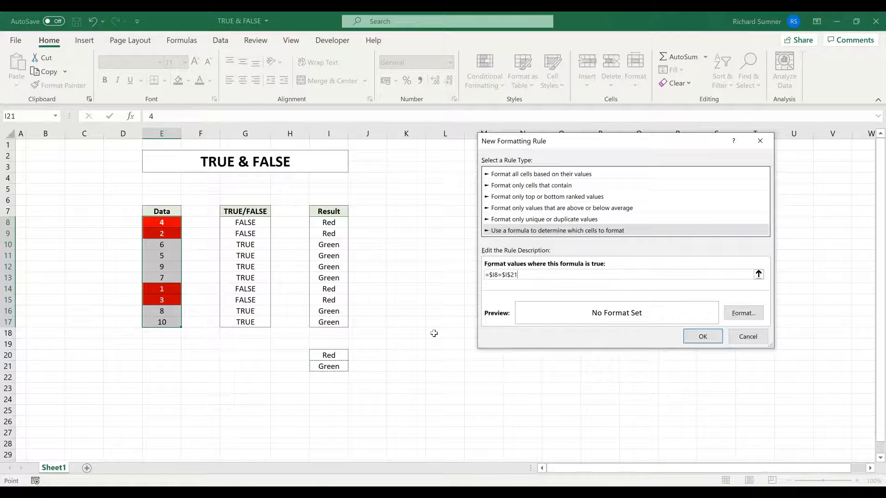
# Give the rule green fill with bold white font, and apply it.
pyautogui.click(728, 314)
pyautogui.click(547, 195)
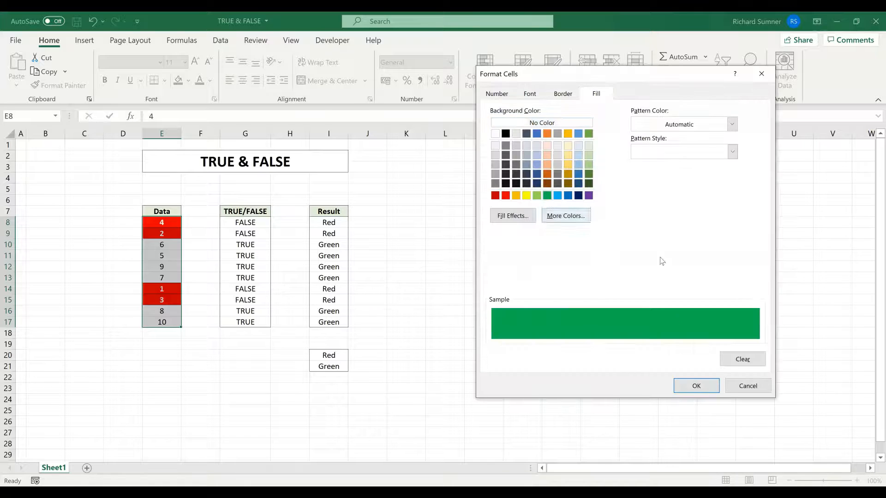
pyautogui.click(563, 94)
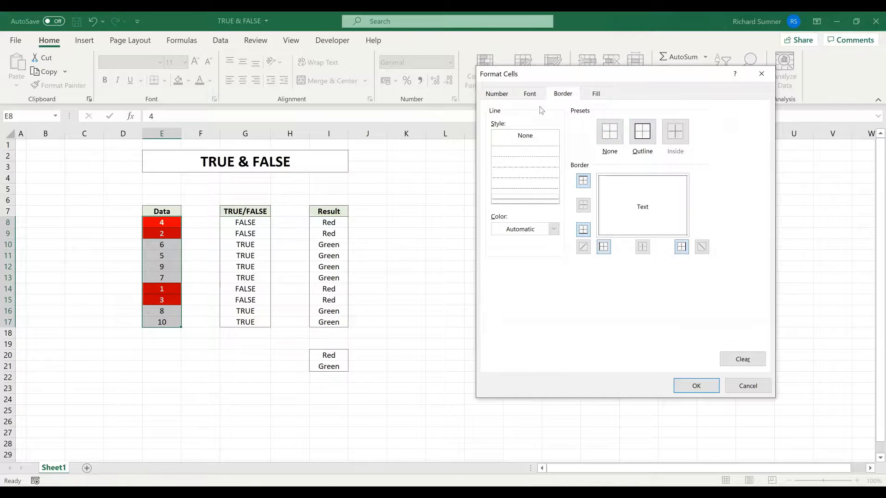
pyautogui.click(529, 93)
pyautogui.click(641, 152)
pyautogui.click(659, 202)
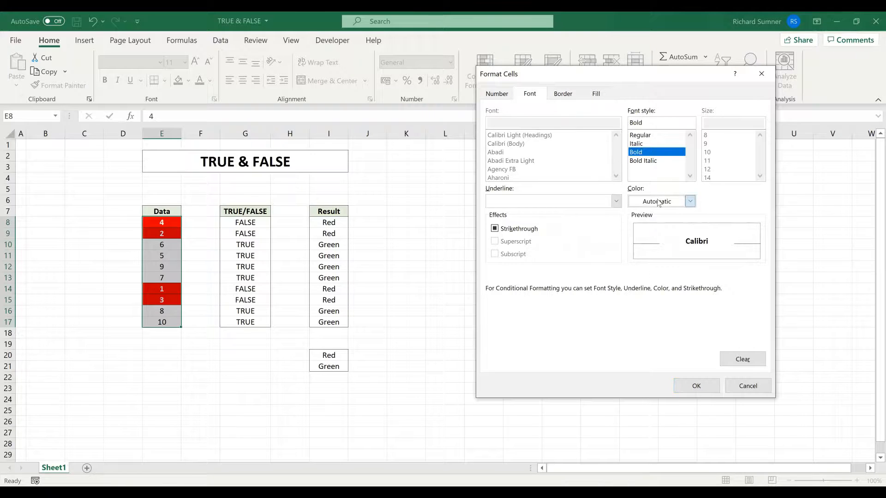
pyautogui.click(634, 249)
pyautogui.click(698, 390)
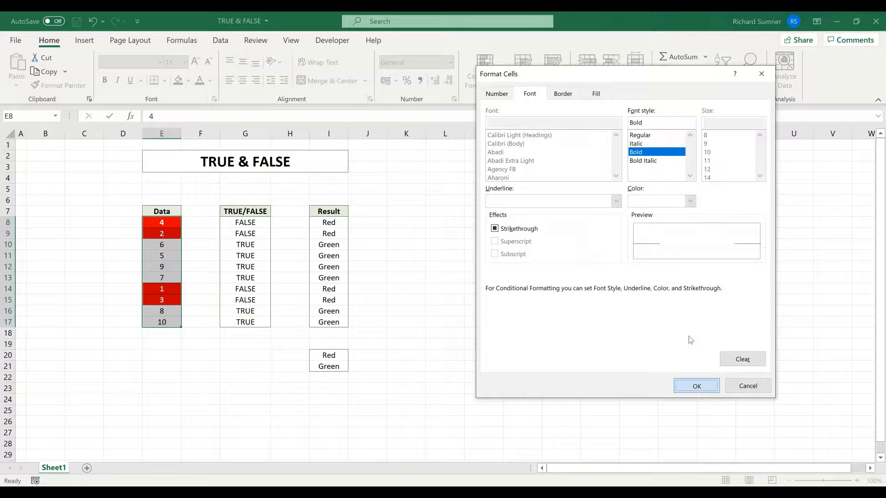
pyautogui.click(692, 340)
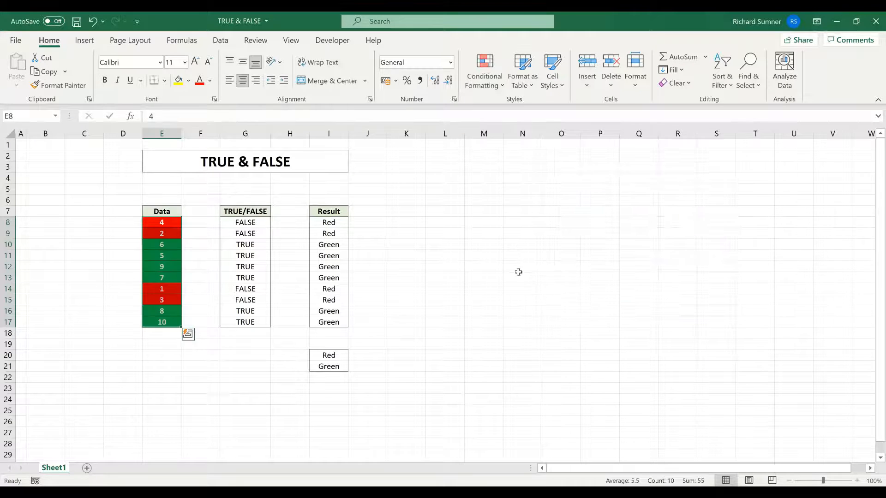
pyautogui.click(518, 272)
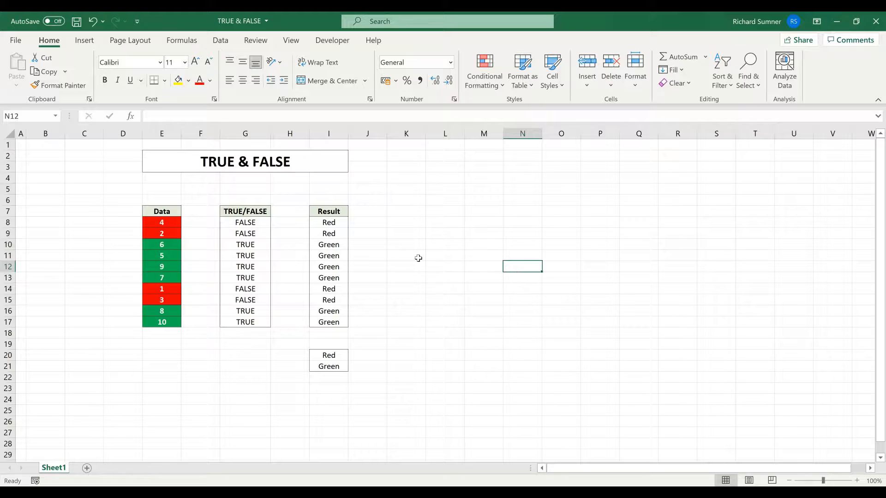
pyautogui.moveTo(163, 223); pyautogui.dragTo(161, 322)
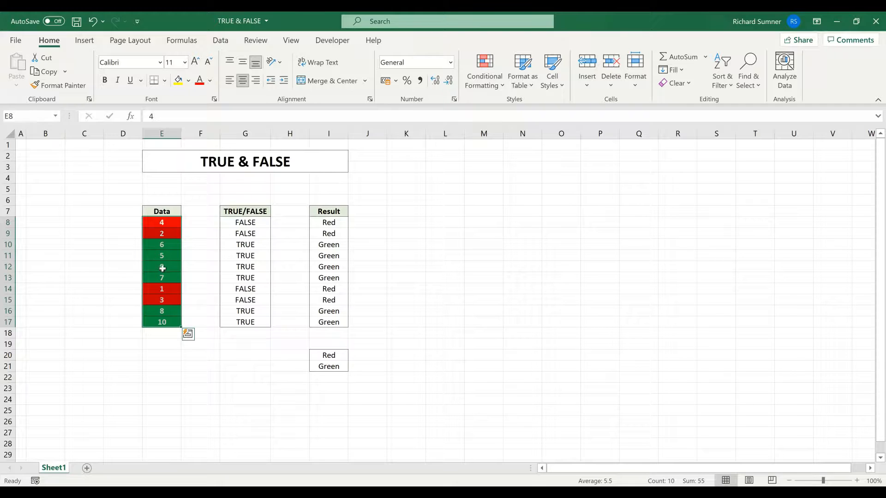
pyautogui.click(169, 224)
pyautogui.moveTo(243, 224); pyautogui.dragTo(245, 321)
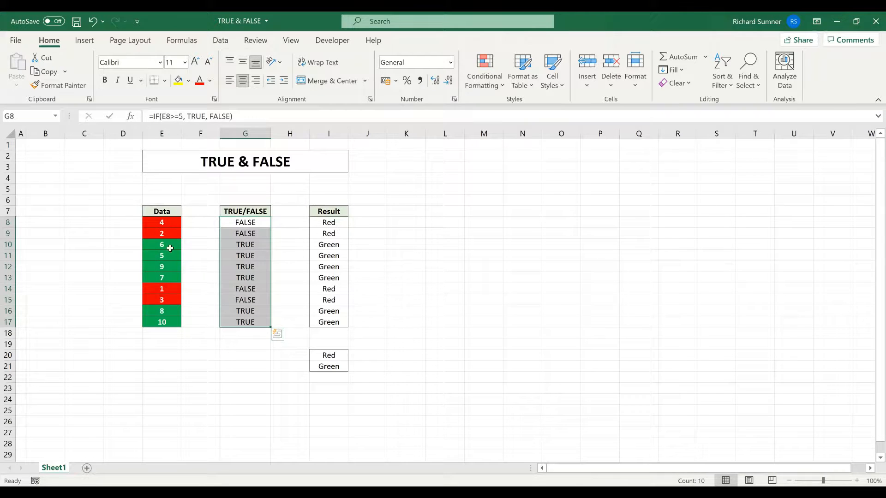
pyautogui.moveTo(246, 221); pyautogui.dragTo(244, 322)
pyautogui.click(259, 247)
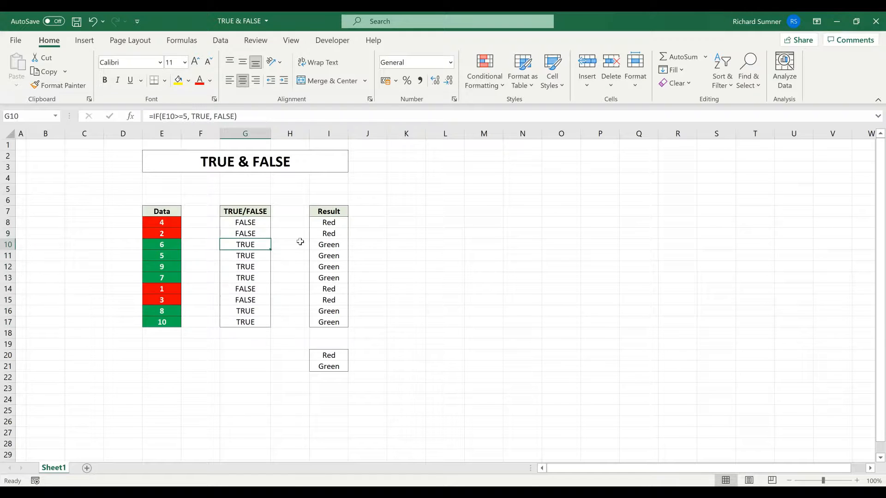
pyautogui.click(329, 241)
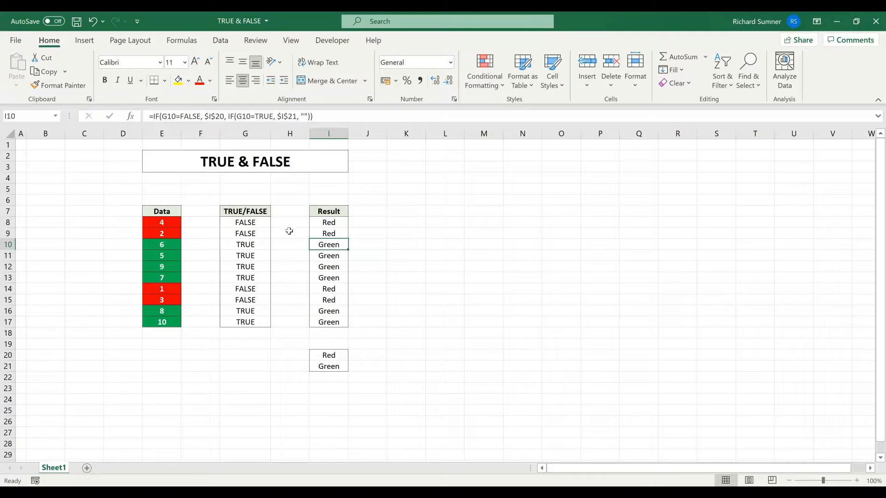
pyautogui.click(22, 147)
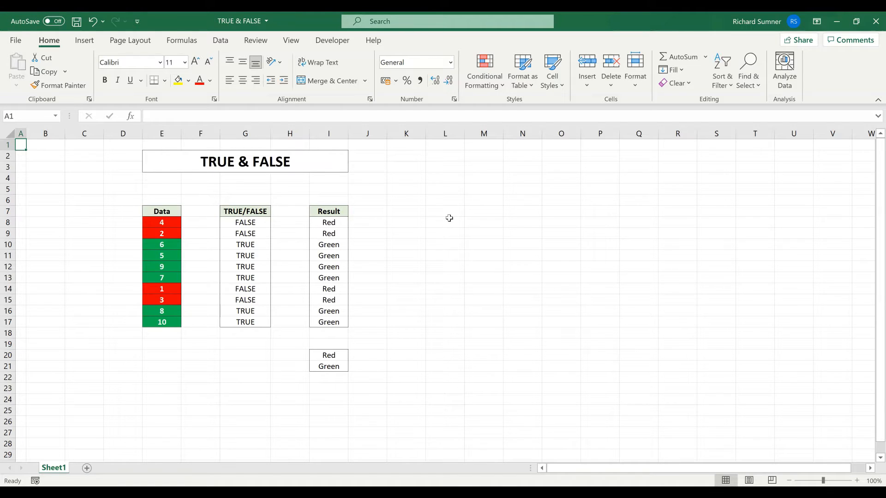
pyautogui.click(253, 234)
pyautogui.click(330, 232)
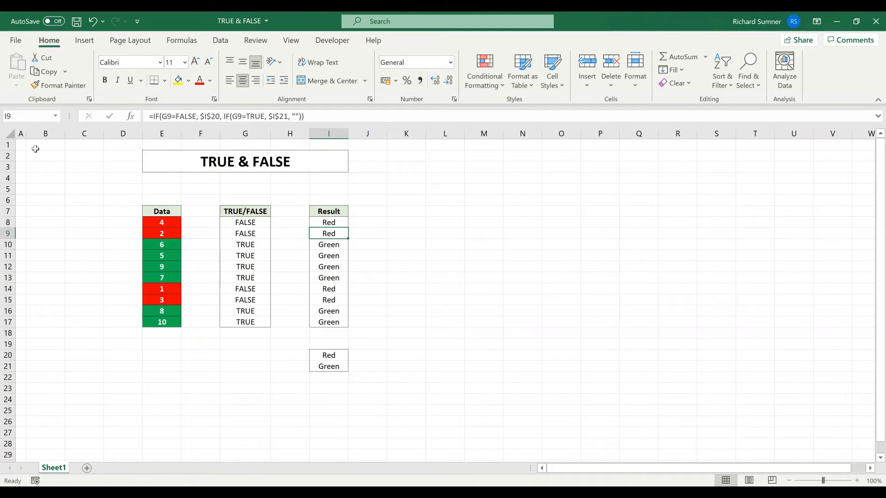
pyautogui.click(20, 145)
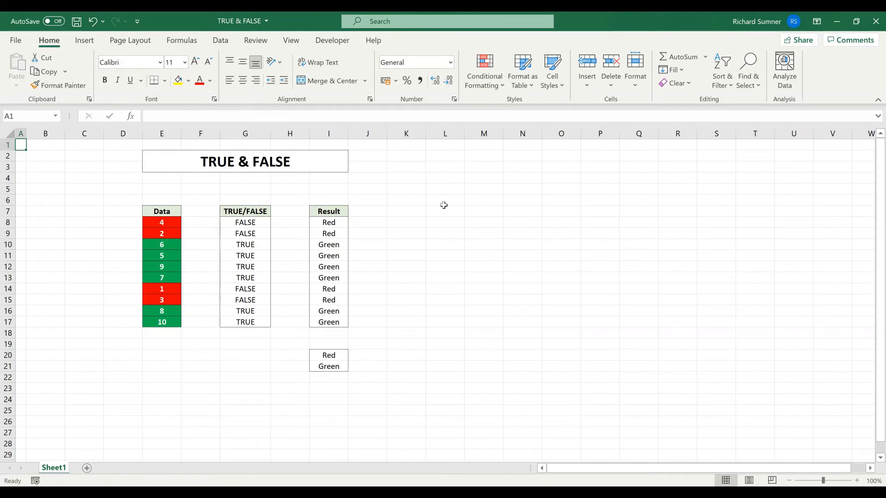